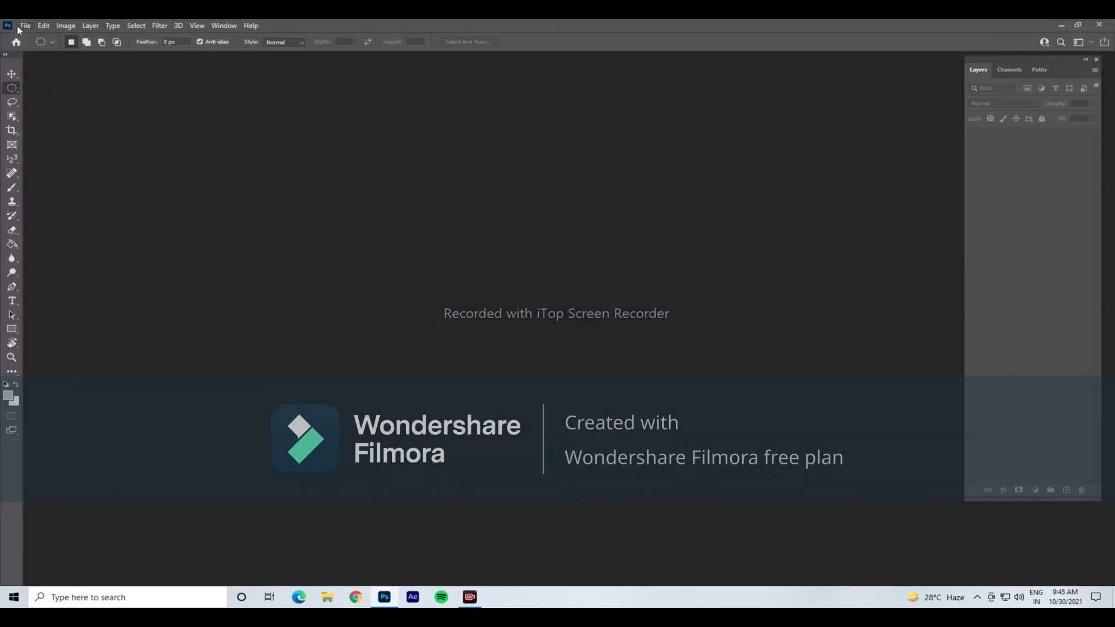
Create a new 1920 × 1080 HDTV 1080p document from the Film & Video presets
{"action": "left_click", "coordinate": [25, 26]}
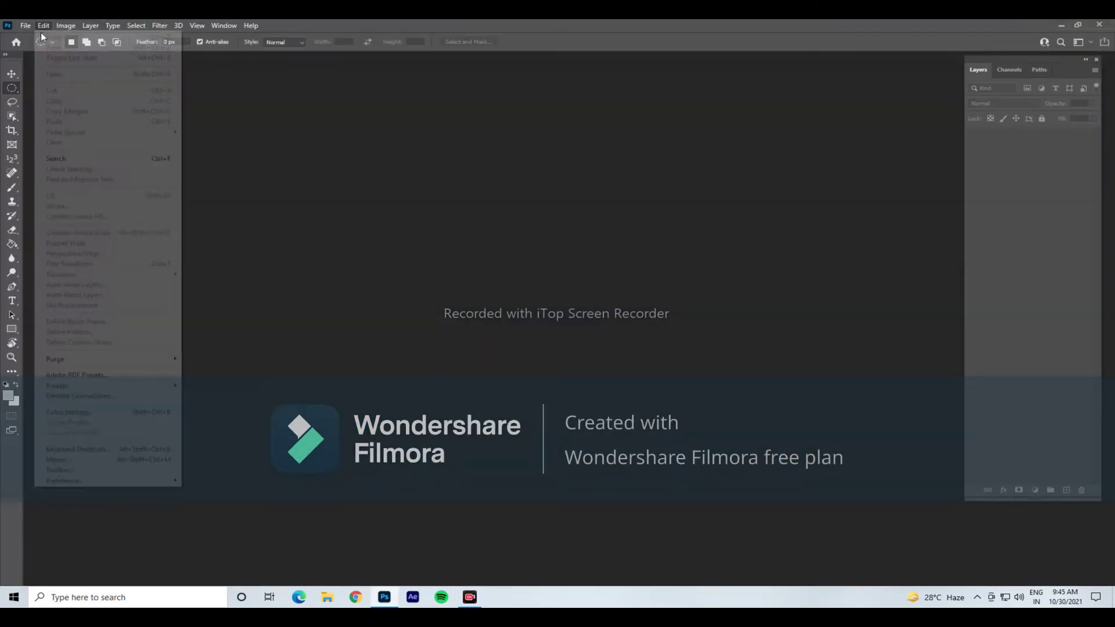
{"action": "left_click", "coordinate": [548, 128]}
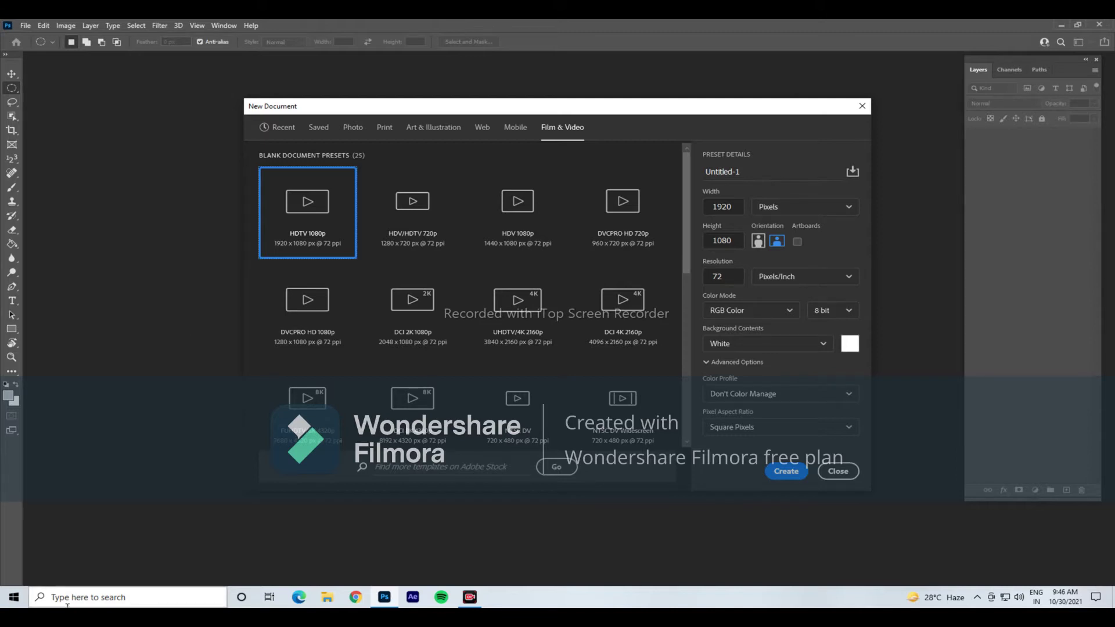
{"action": "left_click", "coordinate": [792, 477]}
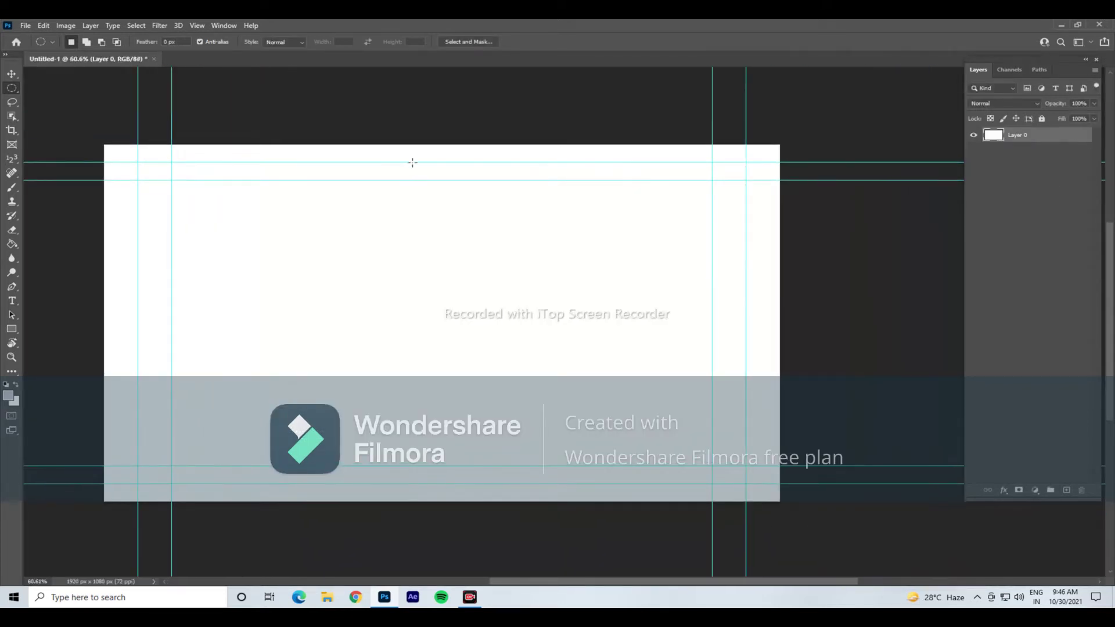
Drag every horizontal and vertical guide off the canvas with the Move tool (V)
{"action": "key", "text": "v"}
{"action": "left_click_drag", "start_coordinate": [370, 162], "coordinate": [386, 30]}
{"action": "left_click_drag", "start_coordinate": [383, 180], "coordinate": [386, 35]}
{"action": "left_click_drag", "start_coordinate": [137, 253], "coordinate": [164, 290]}
{"action": "left_click_drag", "start_coordinate": [353, 482], "coordinate": [353, 64]}
{"action": "left_click_drag", "start_coordinate": [406, 465], "coordinate": [406, 64]}
{"action": "left_click_drag", "start_coordinate": [871, 341], "coordinate": [1024, 480]}
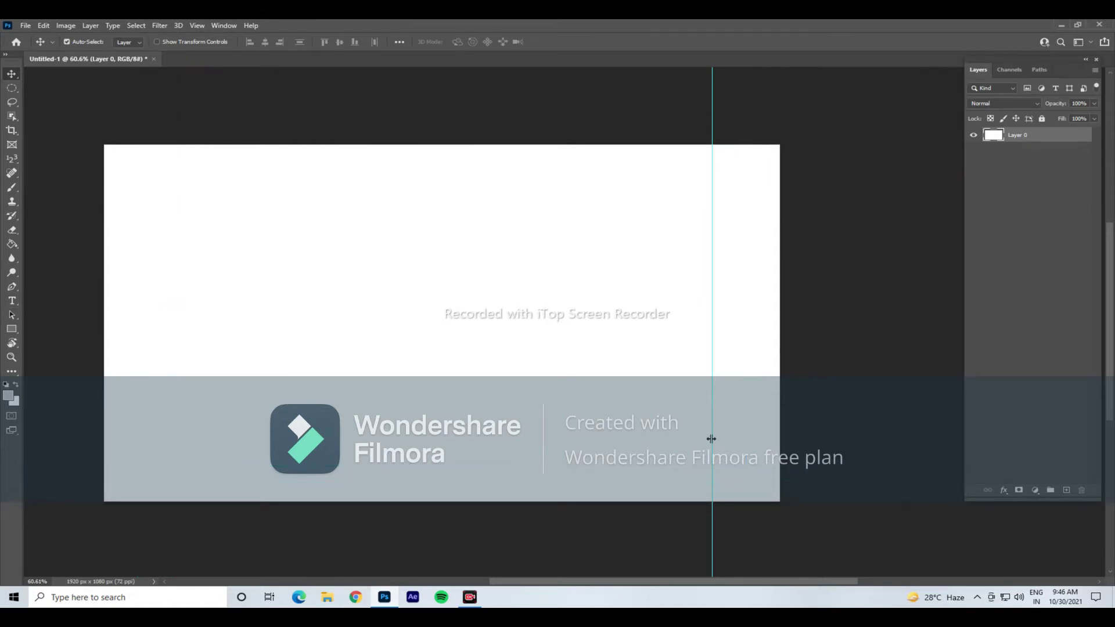
{"action": "left_click_drag", "start_coordinate": [710, 441], "coordinate": [440, 326]}
{"action": "scroll", "coordinate": [540, 328], "scroll_direction": "left", "scroll_amount": 3}
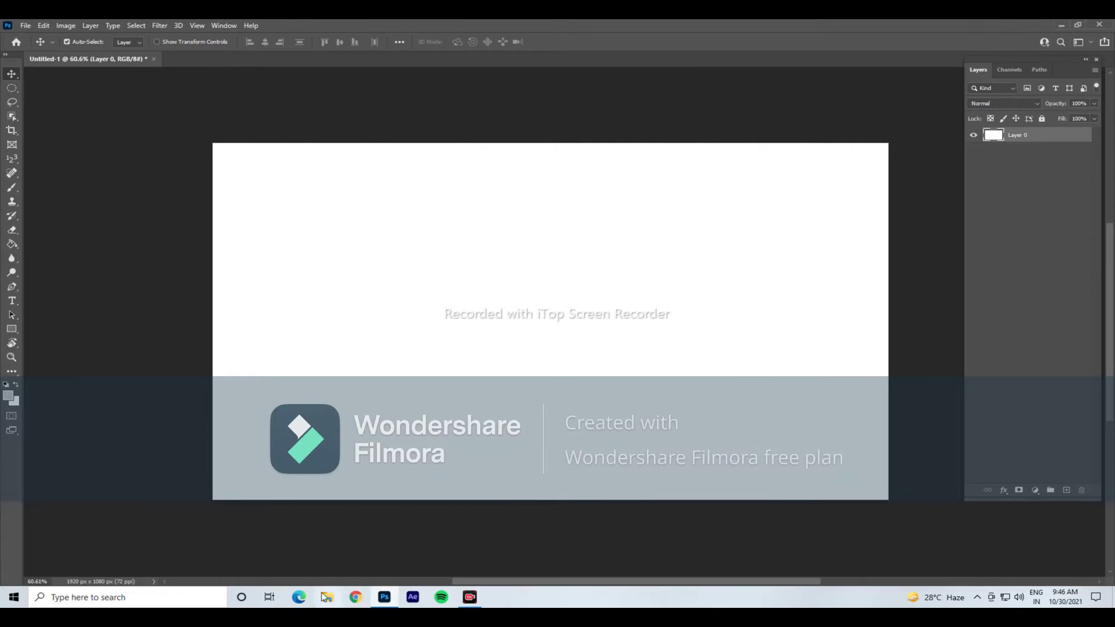
Check the Downloads folder in File Explorer, then start a new Chrome window
{"action": "left_click", "coordinate": [327, 597]}
{"action": "left_click", "coordinate": [47, 109]}
{"action": "left_click_drag", "start_coordinate": [204, 223], "coordinate": [320, 581]}
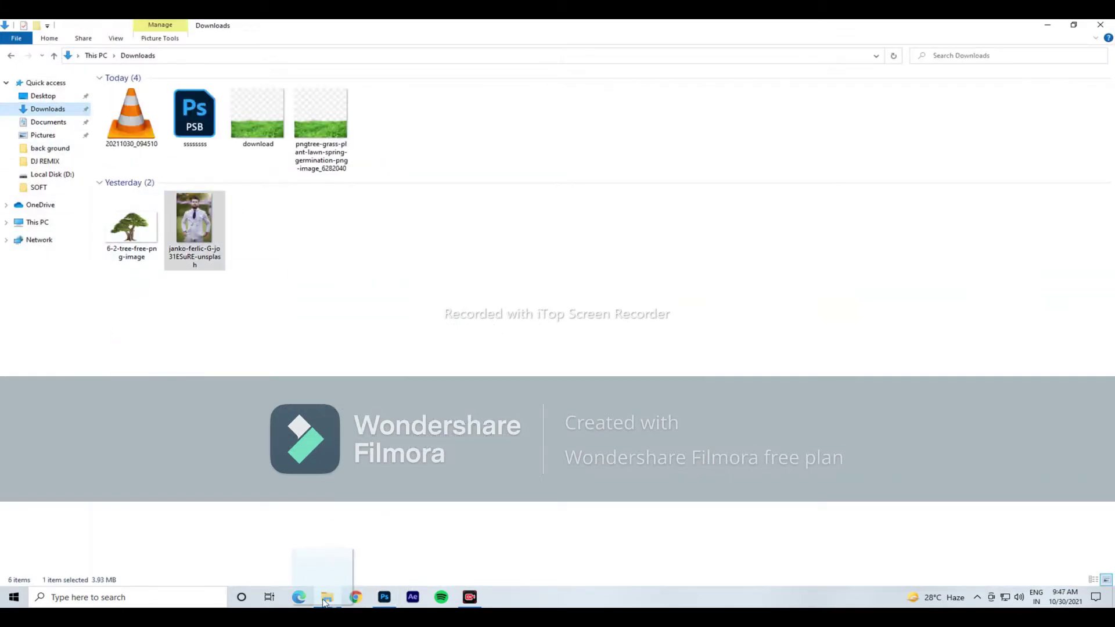
{"action": "left_click", "coordinate": [1101, 24]}
{"action": "left_click", "coordinate": [355, 597]}
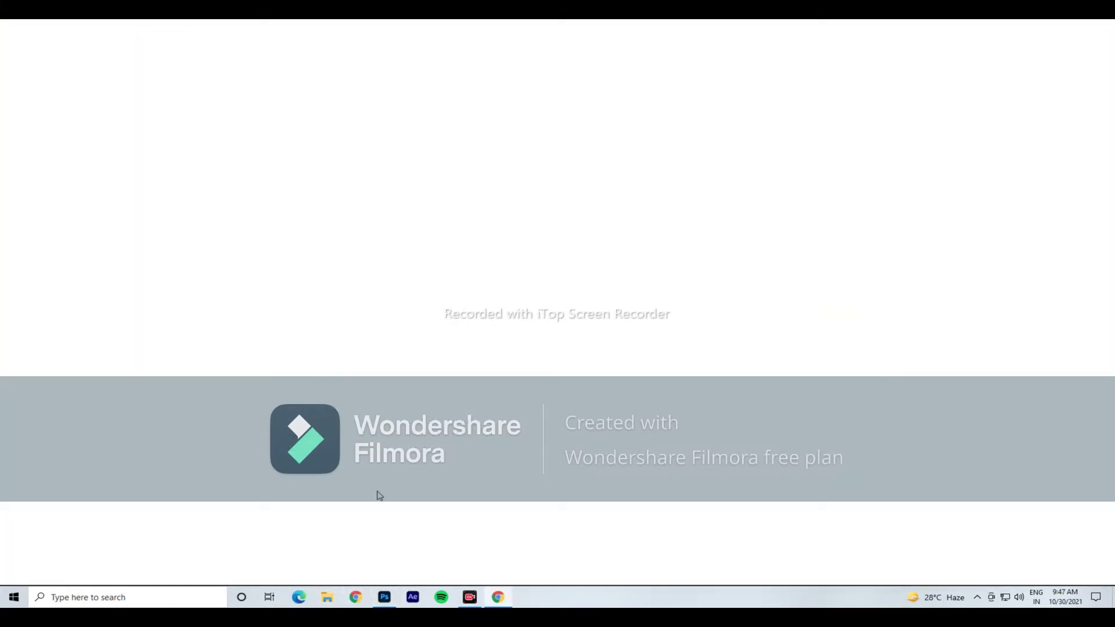
{"action": "left_click", "coordinate": [468, 247]}
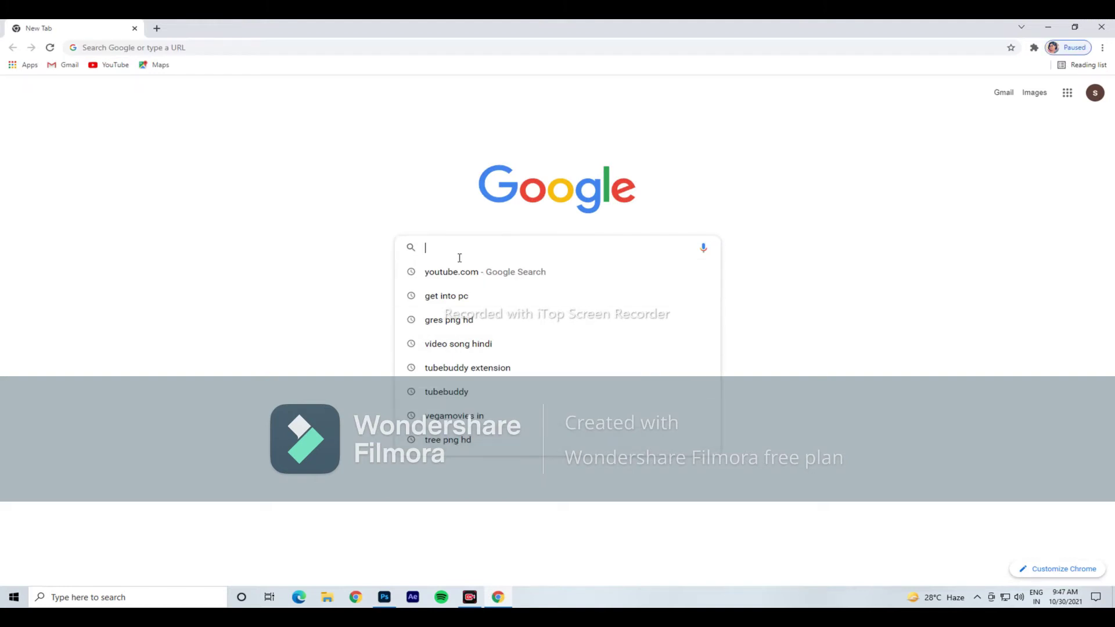
Search Google for Pexels and go to the Pexels website
{"action": "type", "text": "m"}
{"action": "key", "text": "BackSpace"}
{"action": "type", "text": "pe"}
{"action": "left_click", "coordinate": [465, 275]}
{"action": "left_click", "coordinate": [117, 194]}
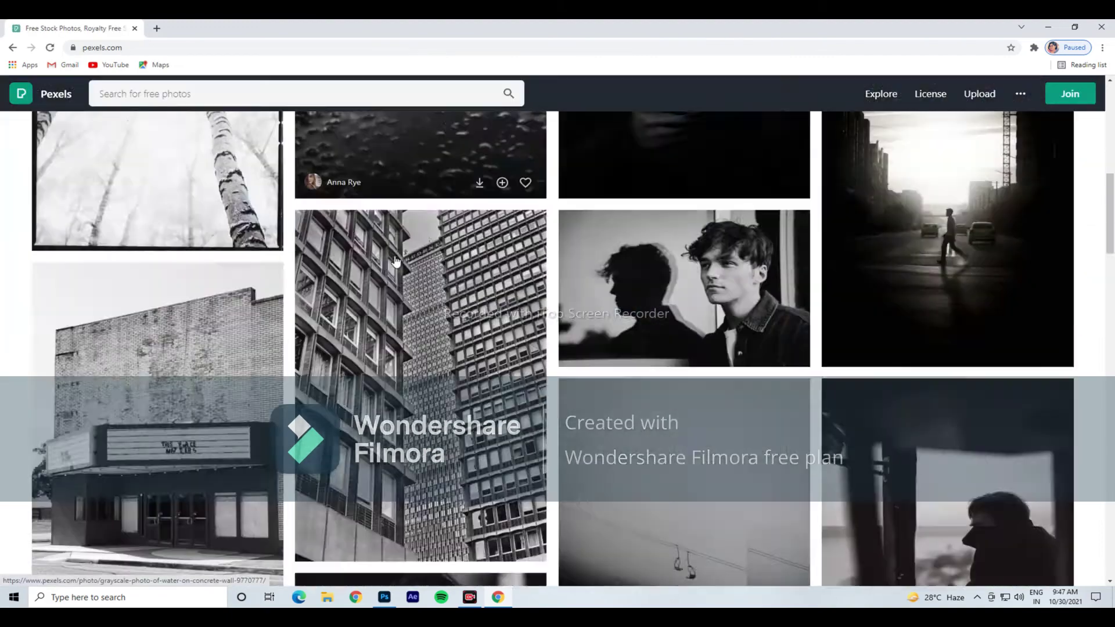
{"action": "scroll", "coordinate": [490, 416], "scroll_direction": "down", "scroll_amount": 5}
{"action": "scroll", "coordinate": [489, 415], "scroll_direction": "down", "scroll_amount": 5}
{"action": "scroll", "coordinate": [543, 398], "scroll_direction": "down", "scroll_amount": 5}
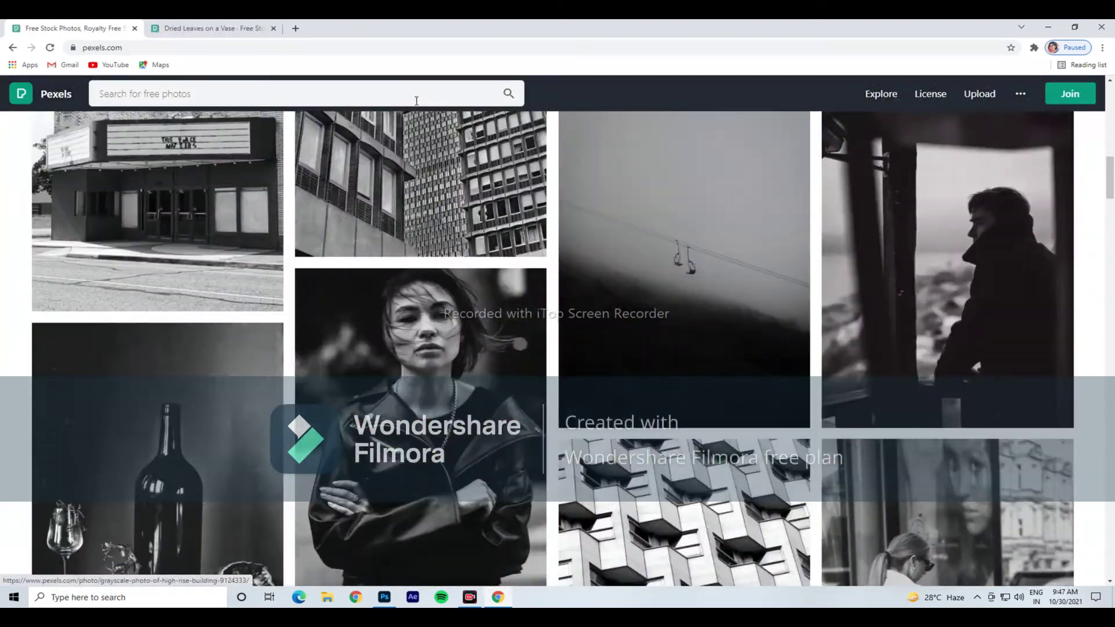
Search Pexels photos for 'full men pic'
{"action": "left_click", "coordinate": [417, 101]}
{"action": "type", "text": "full"}
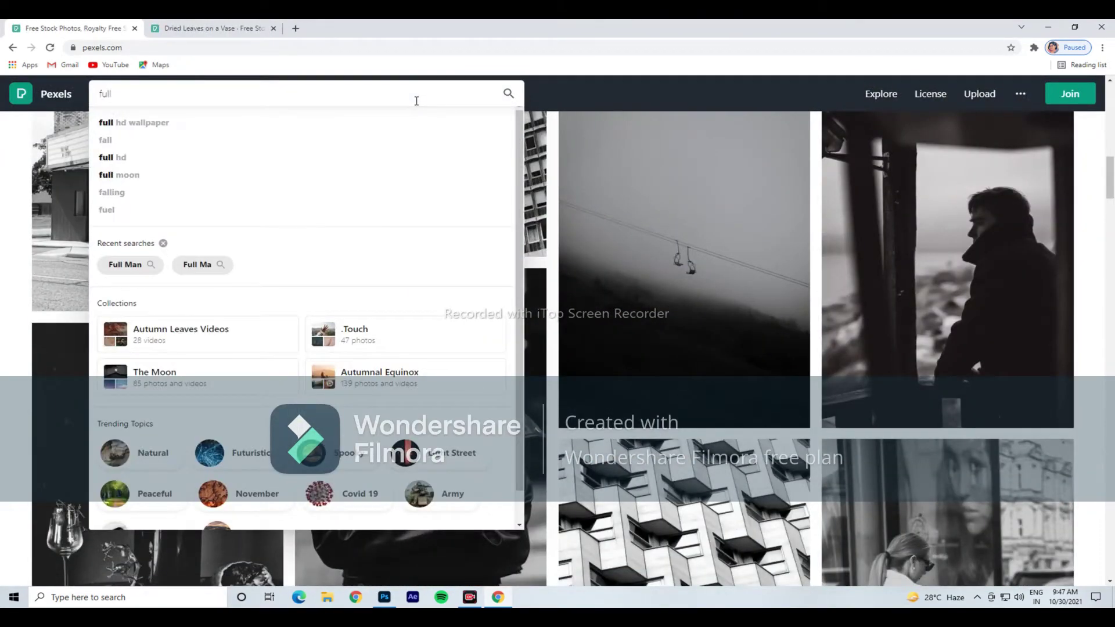
{"action": "type", "text": " men"}
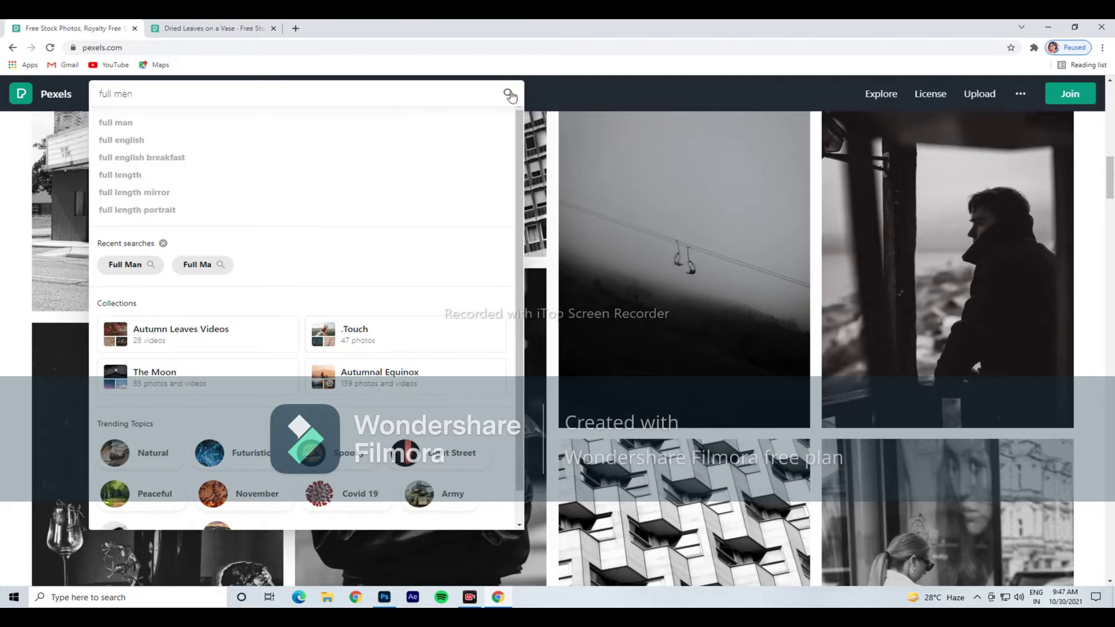
{"action": "left_click", "coordinate": [510, 96]}
{"action": "scroll", "coordinate": [430, 313], "scroll_direction": "down", "scroll_amount": 3}
{"action": "left_click", "coordinate": [271, 93]}
{"action": "type", "text": "pic"}
{"action": "left_click", "coordinate": [508, 93]}
Find and open the photo of the smiling man sitting with a notebook
{"action": "scroll", "coordinate": [641, 242], "scroll_direction": "down", "scroll_amount": 10}
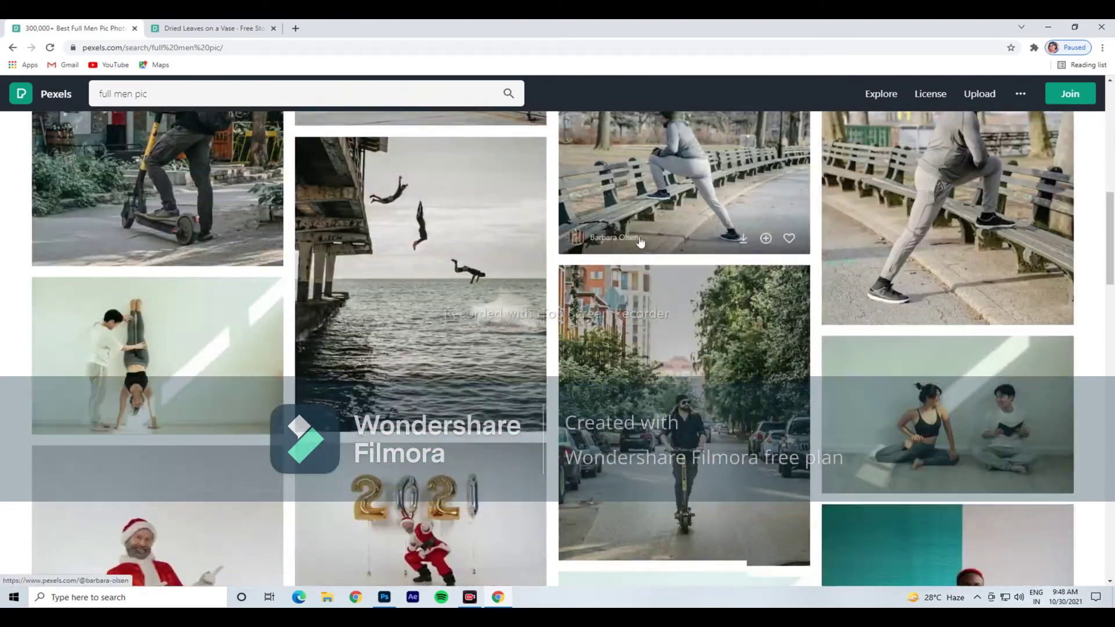
{"action": "scroll", "coordinate": [641, 243], "scroll_direction": "down", "scroll_amount": 5}
{"action": "scroll", "coordinate": [654, 259], "scroll_direction": "down", "scroll_amount": 5}
{"action": "scroll", "coordinate": [668, 276], "scroll_direction": "down", "scroll_amount": 5}
{"action": "scroll", "coordinate": [680, 293], "scroll_direction": "down", "scroll_amount": 5}
{"action": "scroll", "coordinate": [691, 308], "scroll_direction": "down", "scroll_amount": 10}
{"action": "scroll", "coordinate": [691, 307], "scroll_direction": "down", "scroll_amount": 10}
{"action": "scroll", "coordinate": [691, 307], "scroll_direction": "up", "scroll_amount": 5}
{"action": "left_click", "coordinate": [162, 244]}
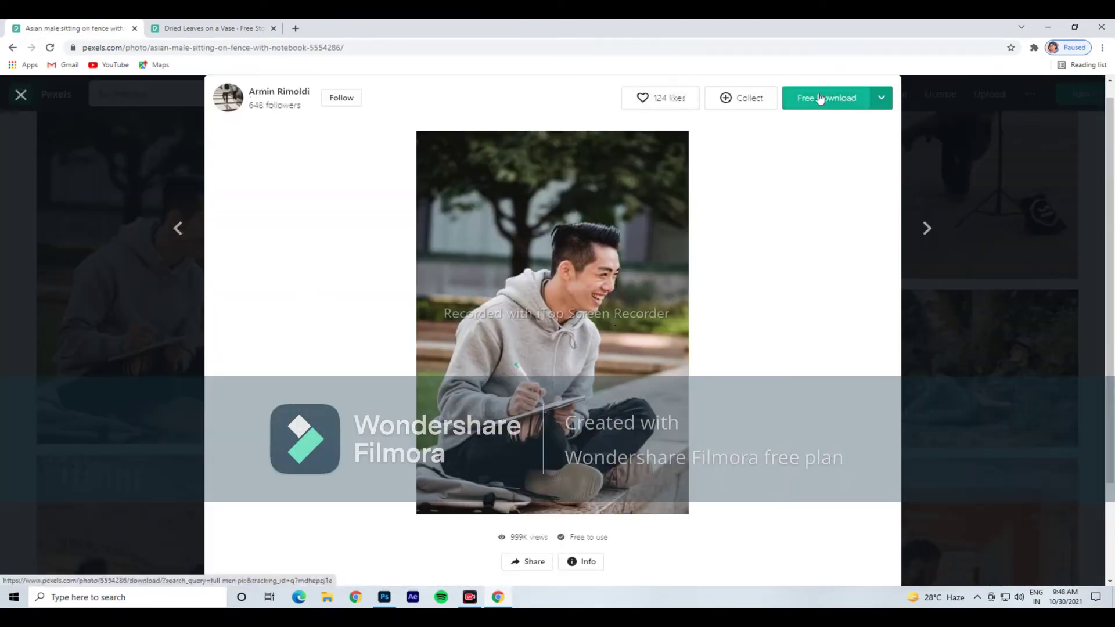
Save the man's photo into the Downloads folder via Save image as
{"action": "scroll", "coordinate": [552, 290], "scroll_direction": "down", "scroll_amount": 3}
{"action": "right_click", "coordinate": [614, 276]}
{"action": "left_click", "coordinate": [659, 392]}
{"action": "left_click", "coordinate": [52, 117]}
Place the downloaded pexels-photo-5554286 on the canvas as a layer and zoom in
{"action": "left_click", "coordinate": [459, 295]}
{"action": "left_click_drag", "start_coordinate": [46, 570], "coordinate": [644, 352]}
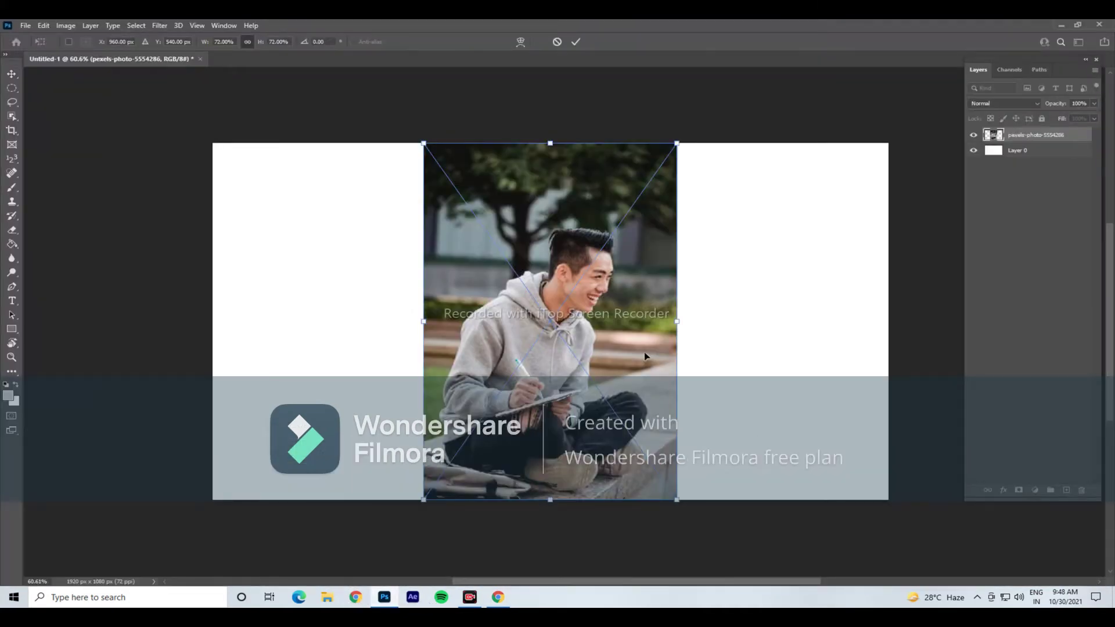
{"action": "key", "text": "Return"}
{"action": "scroll", "coordinate": [549, 485], "scroll_direction": "up", "scroll_amount": 5}
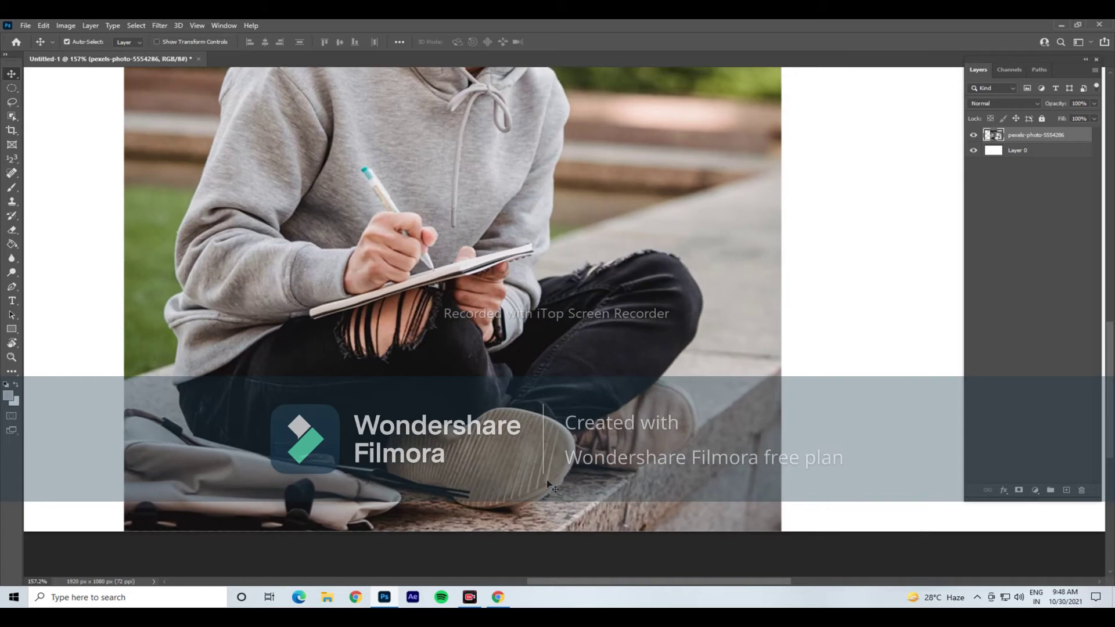
{"action": "scroll", "coordinate": [549, 485], "scroll_direction": "up", "scroll_amount": 3}
{"action": "scroll", "coordinate": [514, 358], "scroll_direction": "up", "scroll_amount": 2}
Begin a Pen tool path at the shoe, anchoring points along the sole edge
{"action": "key", "text": "p"}
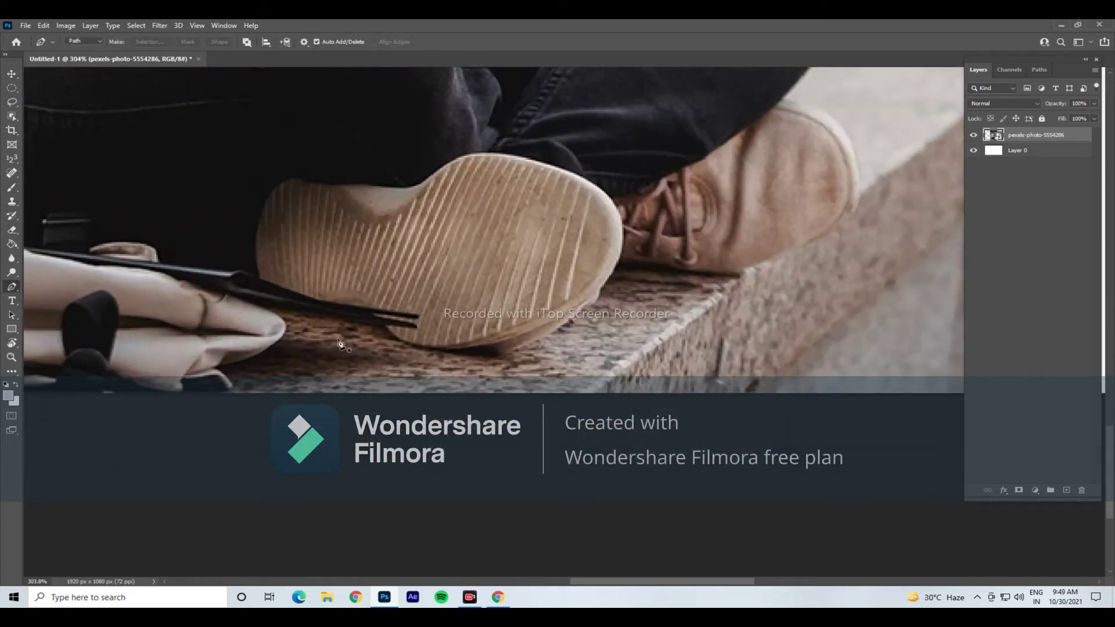
{"action": "scroll", "coordinate": [447, 291], "scroll_direction": "up", "scroll_amount": 1}
{"action": "left_click", "coordinate": [632, 286]}
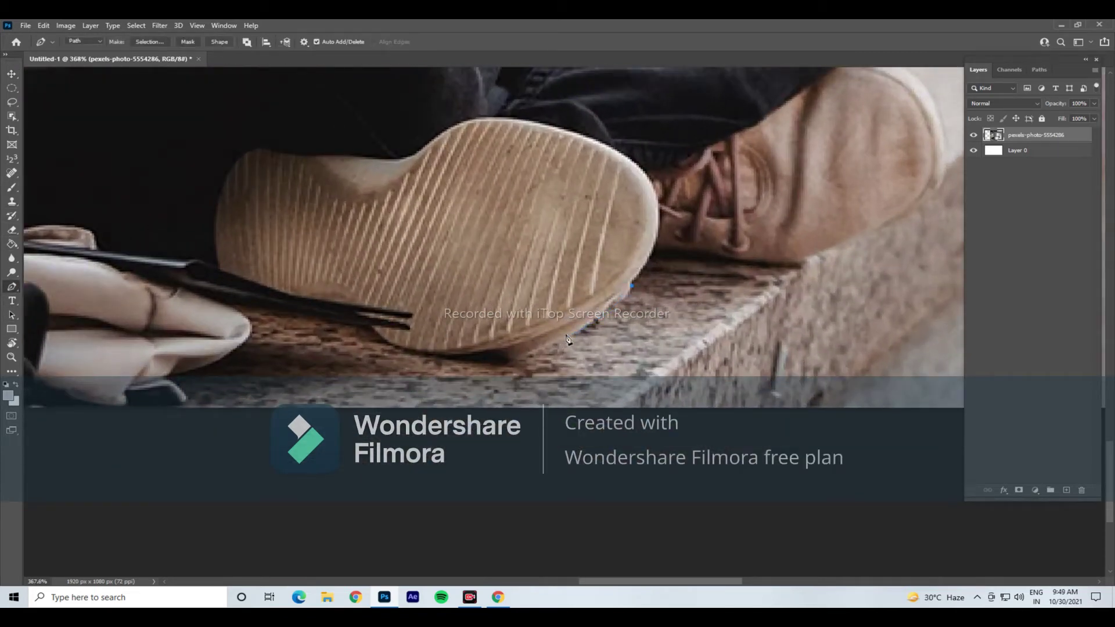
{"action": "left_click", "coordinate": [425, 356]}
{"action": "left_click", "coordinate": [384, 342]}
{"action": "left_click", "coordinate": [361, 317]}
{"action": "left_click", "coordinate": [360, 304]}
{"action": "left_click", "coordinate": [327, 300]}
{"action": "left_click", "coordinate": [284, 293]}
{"action": "left_click", "coordinate": [265, 286]}
{"action": "left_click", "coordinate": [230, 276]}
{"action": "left_click", "coordinate": [214, 270]}
Add curved anchors bending the path around the shoe and up the leg
{"action": "left_click_drag", "start_coordinate": [215, 269], "coordinate": [423, 348]}
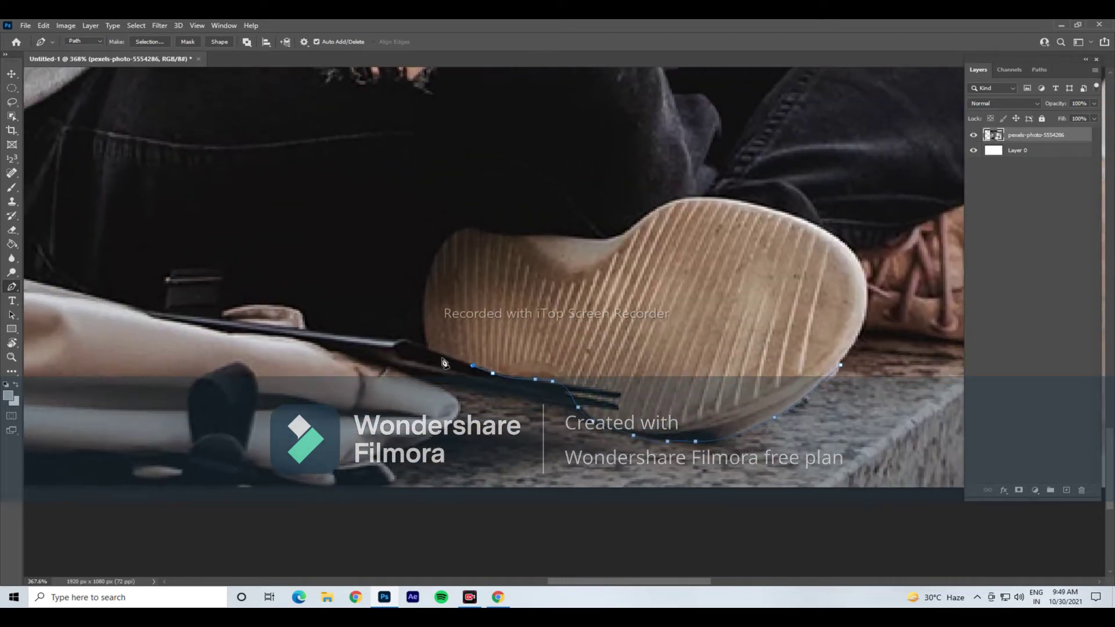
{"action": "mouse_move", "coordinate": [420, 292]}
{"action": "left_mouse_down"}
{"action": "mouse_move", "coordinate": [426, 267]}
{"action": "mouse_move", "coordinate": [410, 298]}
{"action": "left_mouse_up"}
{"action": "scroll", "coordinate": [455, 241], "scroll_direction": "down", "scroll_amount": 3, "text": "alt"}
{"action": "scroll", "coordinate": [435, 284], "scroll_direction": "up", "scroll_amount": 2}
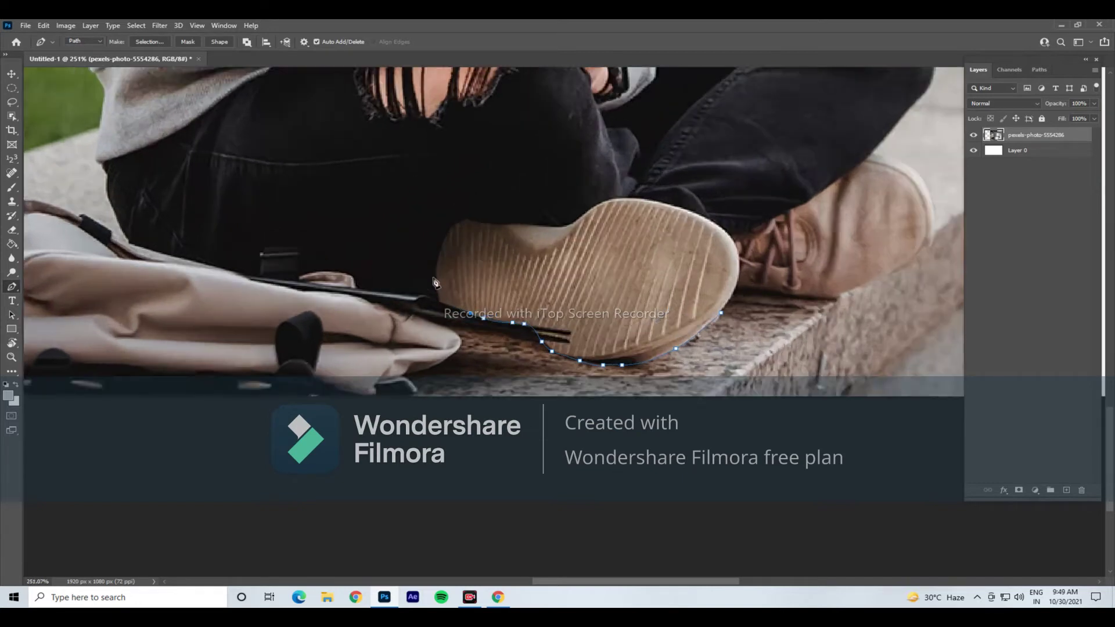
{"action": "left_click_drag", "start_coordinate": [409, 293], "coordinate": [239, 283]}
{"action": "mouse_move", "coordinate": [110, 251]}
{"action": "left_mouse_down"}
{"action": "mouse_move", "coordinate": [276, 296]}
{"action": "mouse_move", "coordinate": [214, 245]}
{"action": "left_mouse_up"}
Continue the path with anchors up the side of the hoodie
{"action": "scroll", "coordinate": [206, 232], "scroll_direction": "up", "scroll_amount": 2}
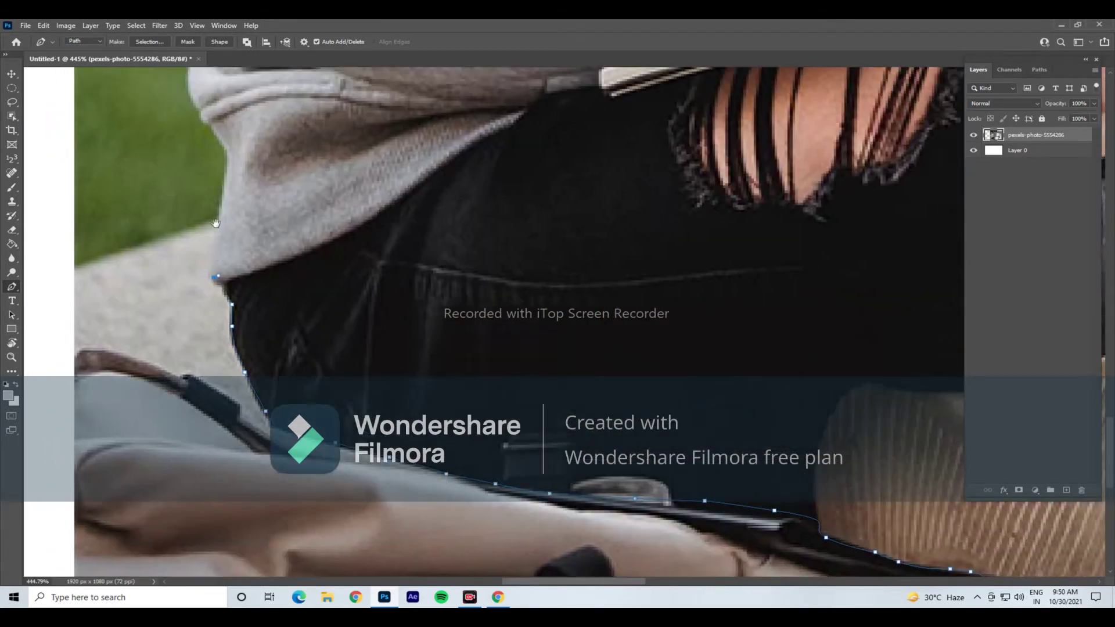
{"action": "scroll", "coordinate": [191, 167], "scroll_direction": "up", "scroll_amount": 5}
{"action": "left_click", "coordinate": [227, 213]}
{"action": "left_click", "coordinate": [230, 183]}
{"action": "scroll", "coordinate": [232, 181], "scroll_direction": "up", "scroll_amount": 3}
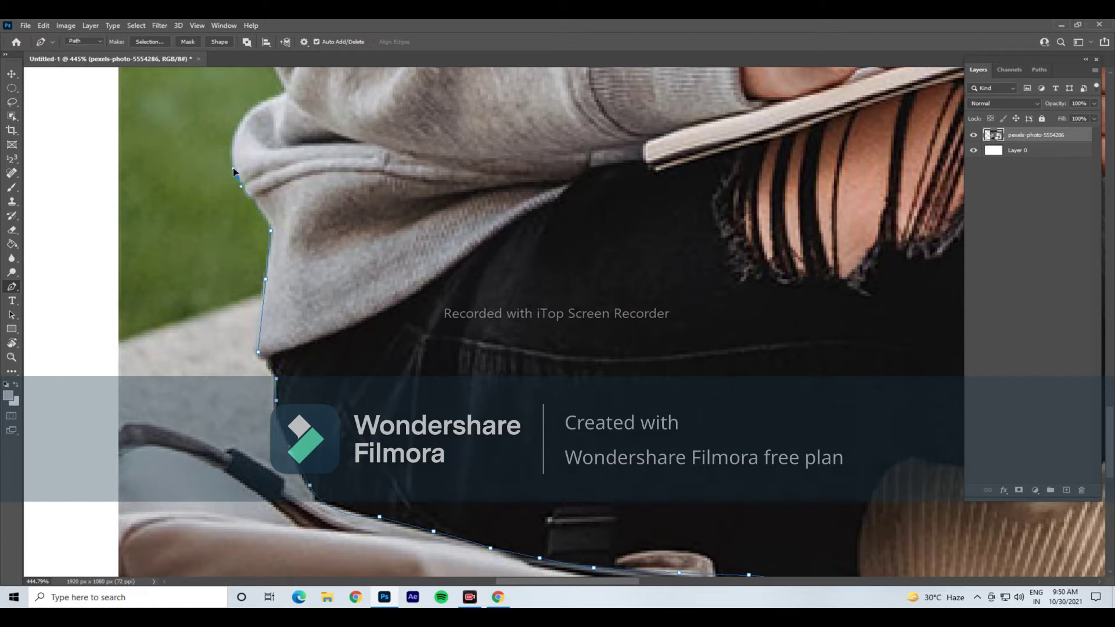
{"action": "scroll", "coordinate": [232, 180], "scroll_direction": "up", "scroll_amount": 4}
{"action": "left_click_drag", "start_coordinate": [267, 266], "coordinate": [310, 244]}
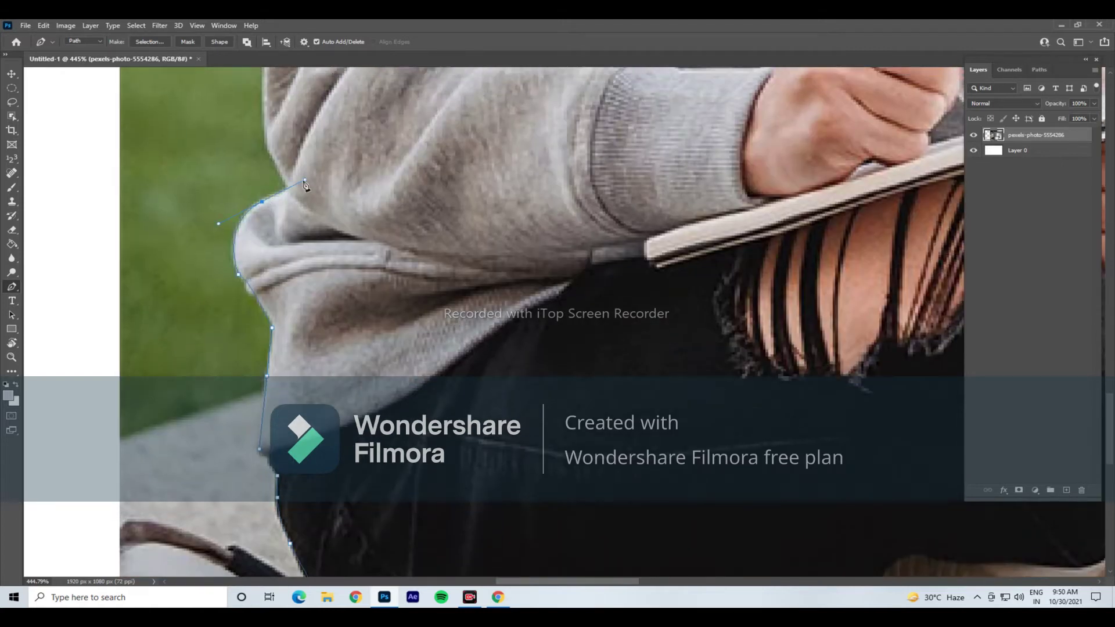
{"action": "scroll", "coordinate": [296, 297], "scroll_direction": "up", "scroll_amount": 3}
Trace the path along the sleeve edge and up to the shoulder
{"action": "left_click", "coordinate": [275, 307]}
{"action": "left_click", "coordinate": [276, 255]}
{"action": "scroll", "coordinate": [285, 253], "scroll_direction": "up", "scroll_amount": 2}
{"action": "left_click", "coordinate": [288, 273]}
{"action": "left_click", "coordinate": [307, 229]}
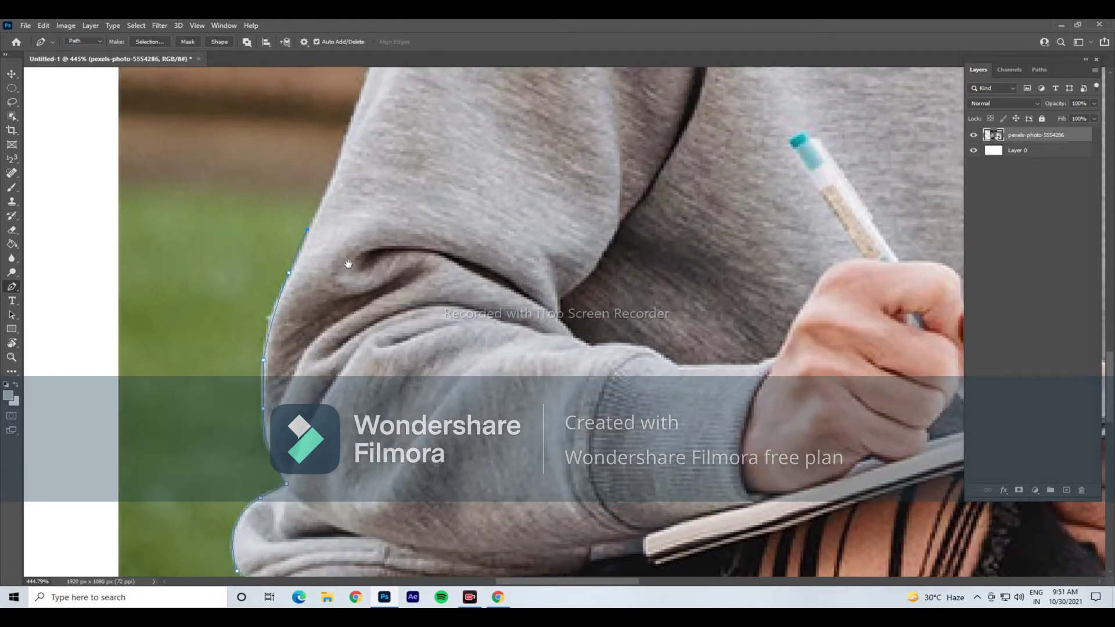
{"action": "scroll", "coordinate": [288, 288], "scroll_direction": "up", "scroll_amount": 3}
{"action": "scroll", "coordinate": [290, 308], "scroll_direction": "up", "scroll_amount": 3}
{"action": "scroll", "coordinate": [293, 349], "scroll_direction": "up", "scroll_amount": 2}
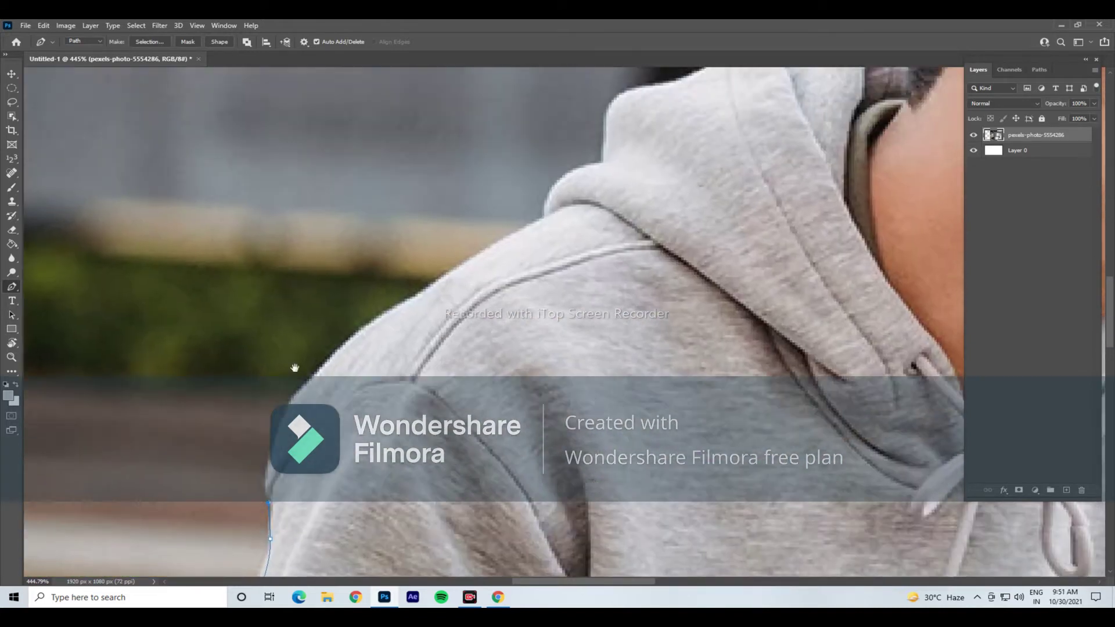
{"action": "scroll", "coordinate": [295, 368], "scroll_direction": "up", "scroll_amount": 1}
{"action": "left_click", "coordinate": [399, 343]}
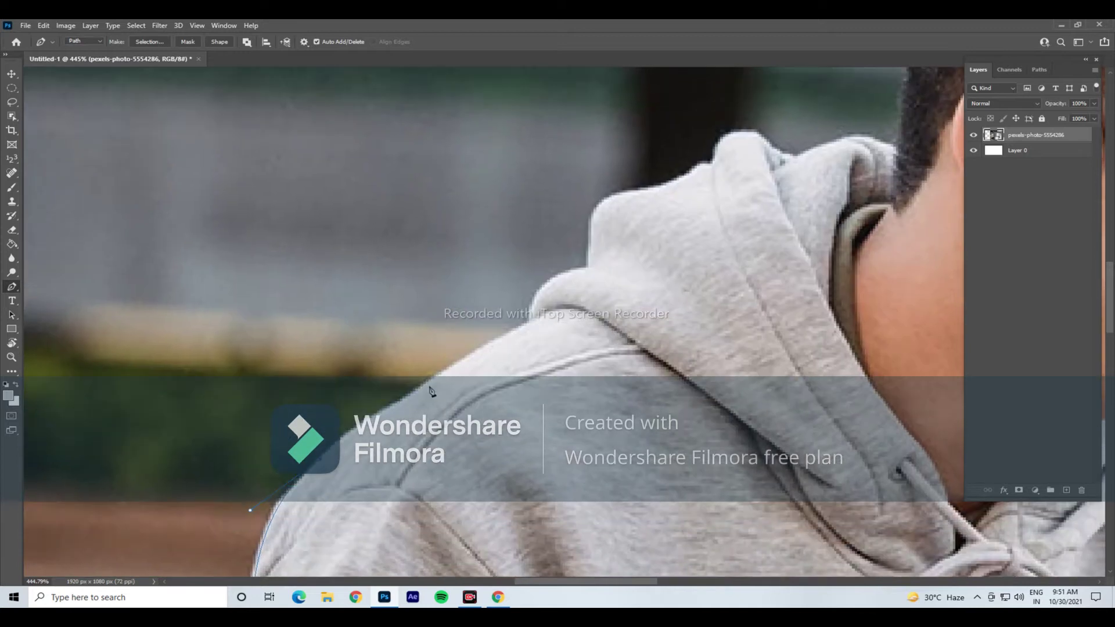
{"action": "scroll", "coordinate": [348, 389], "scroll_direction": "up", "scroll_amount": 1}
Trace the path along the shoulder and over the hood's top edge
{"action": "scroll", "coordinate": [441, 349], "scroll_direction": "up", "scroll_amount": 1}
{"action": "mouse_move", "coordinate": [415, 338]}
{"action": "left_mouse_down"}
{"action": "mouse_move", "coordinate": [424, 318]}
{"action": "mouse_move", "coordinate": [475, 298]}
{"action": "left_mouse_up"}
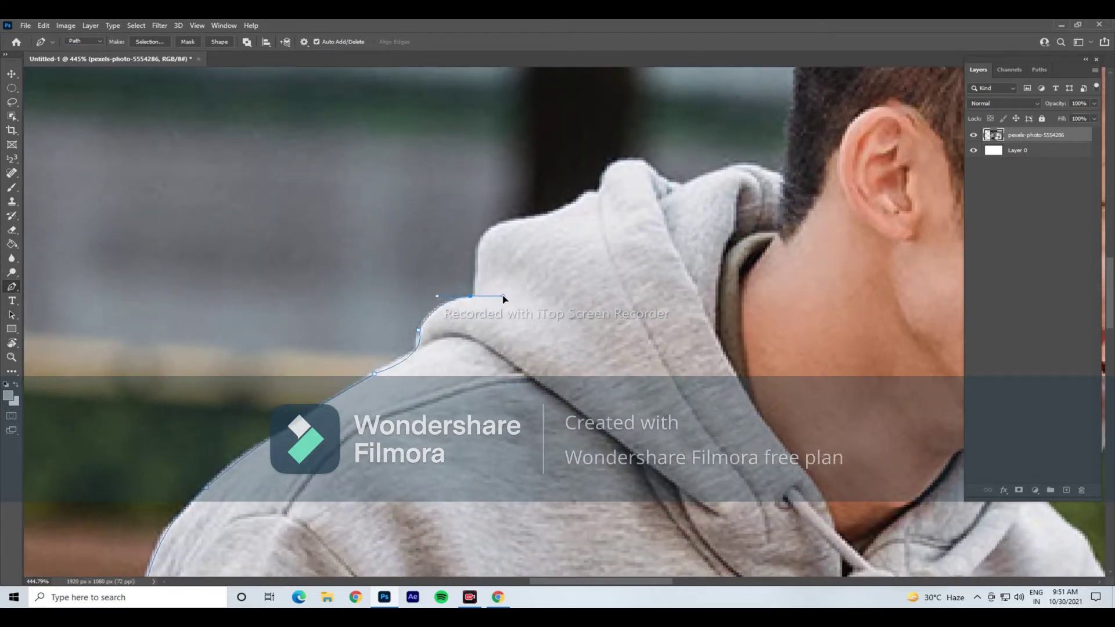
{"action": "left_click_drag", "start_coordinate": [523, 219], "coordinate": [572, 225]}
{"action": "scroll", "coordinate": [464, 194], "scroll_direction": "right", "scroll_amount": 3}
{"action": "left_click_drag", "start_coordinate": [465, 195], "coordinate": [464, 185]}
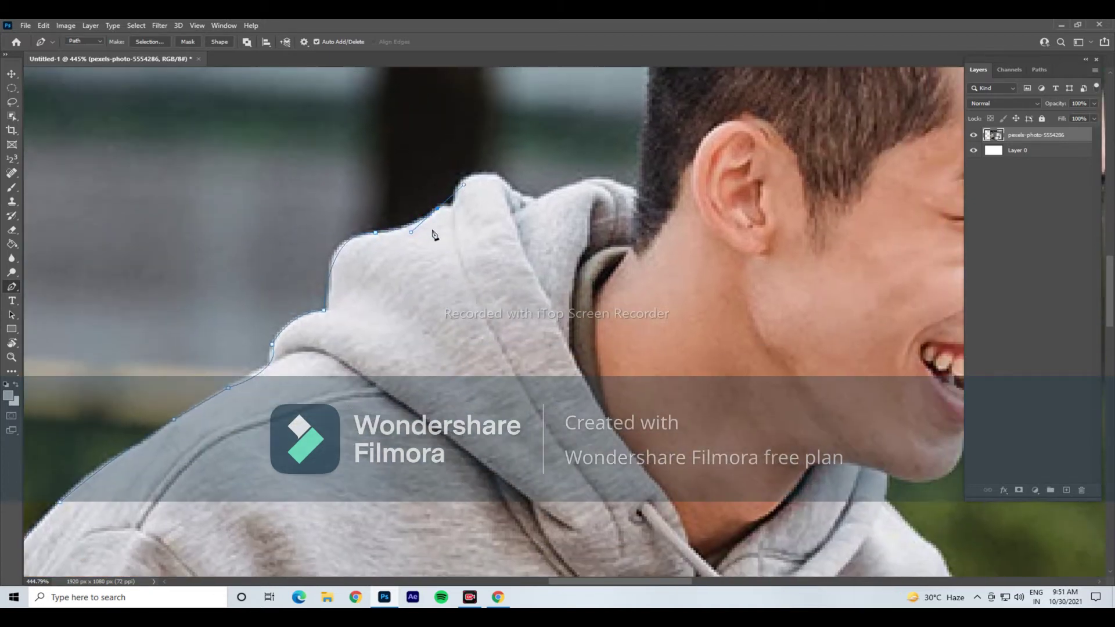
{"action": "scroll", "coordinate": [453, 208], "scroll_direction": "up", "scroll_amount": 3}
{"action": "left_click_drag", "start_coordinate": [463, 141], "coordinate": [448, 101]}
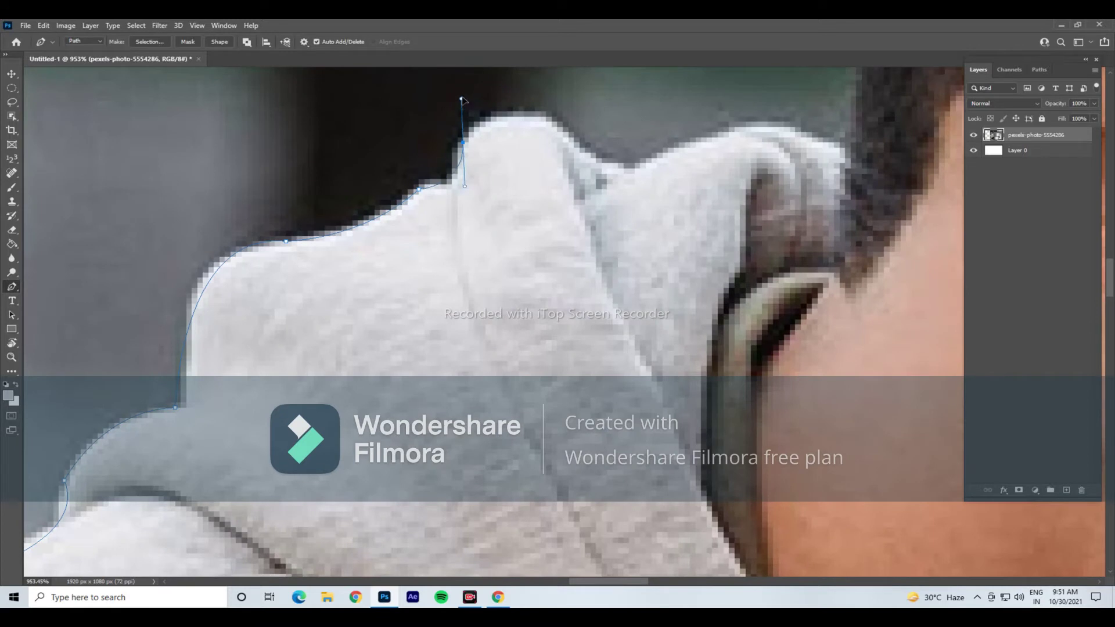
{"action": "key", "text": "ctrl+z"}
{"action": "left_click", "coordinate": [452, 184]}
{"action": "left_click_drag", "start_coordinate": [513, 117], "coordinate": [575, 117]}
{"action": "left_click_drag", "start_coordinate": [566, 123], "coordinate": [577, 147]}
Curve the path from the hood into the hair and up the hairline edge
{"action": "scroll", "coordinate": [807, 105], "scroll_direction": "up", "scroll_amount": 1}
{"action": "left_click_drag", "start_coordinate": [796, 107], "coordinate": [819, 101]}
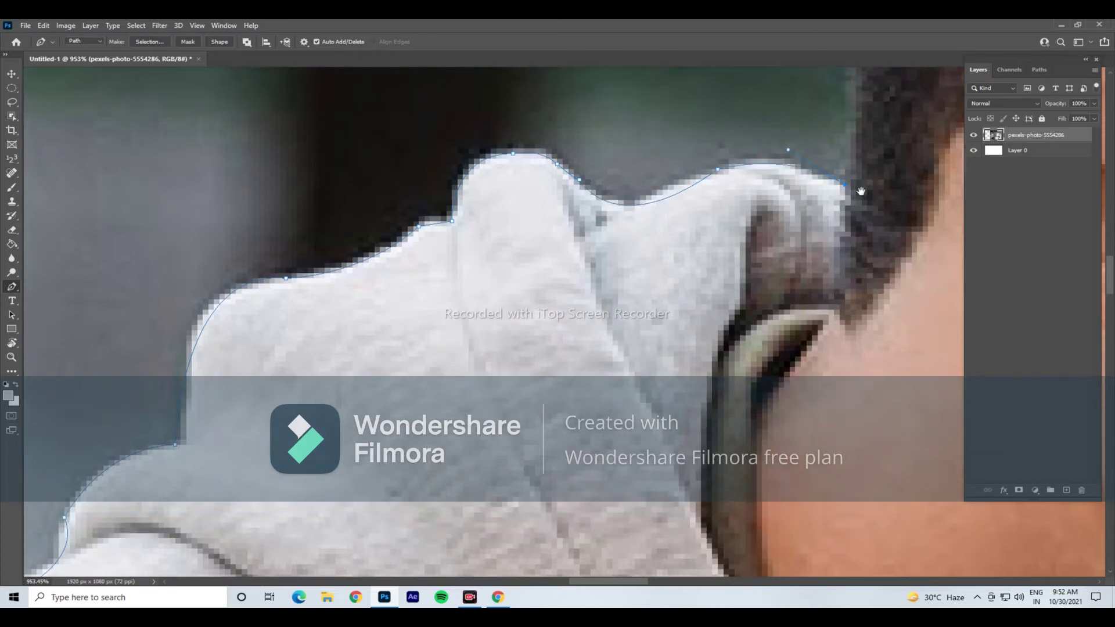
{"action": "scroll", "coordinate": [683, 235], "scroll_direction": "down", "scroll_amount": 2}
{"action": "left_click_drag", "start_coordinate": [657, 232], "coordinate": [247, 372]}
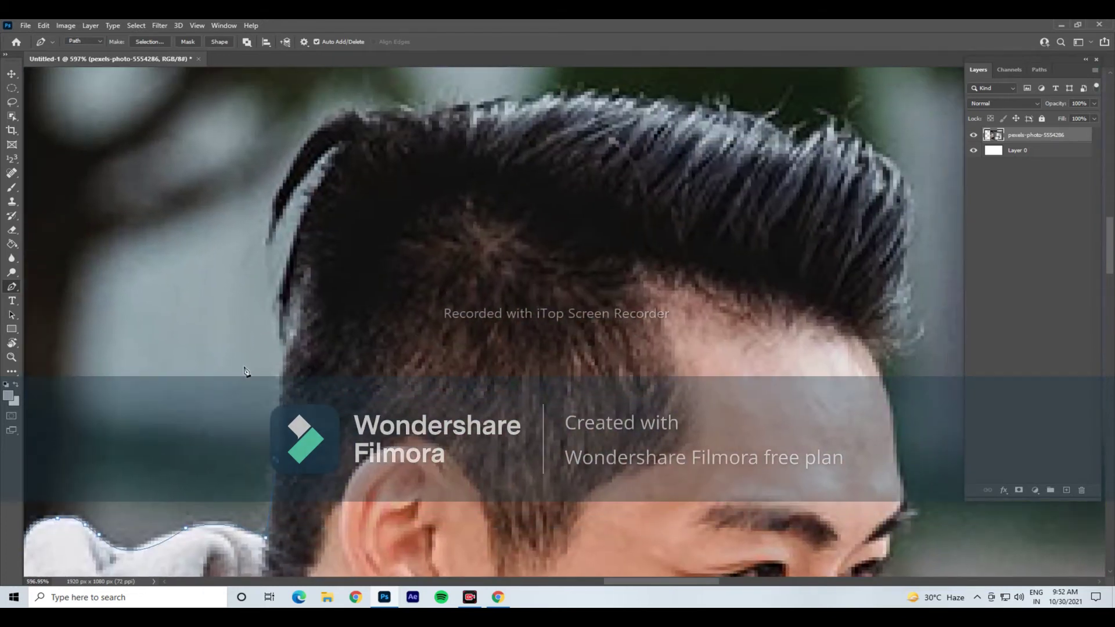
{"action": "left_click", "coordinate": [281, 317]}
{"action": "left_click", "coordinate": [275, 291]}
{"action": "key", "text": "ctrl+z"}
{"action": "key", "text": "ctrl+z"}
{"action": "mouse_move", "coordinate": [285, 185]}
{"action": "left_mouse_down"}
{"action": "mouse_move", "coordinate": [264, 234]}
{"action": "mouse_move", "coordinate": [283, 230]}
{"action": "mouse_move", "coordinate": [290, 120]}
{"action": "left_mouse_up"}
{"action": "left_click_drag", "start_coordinate": [282, 167], "coordinate": [284, 179]}
Place a row of anchors across the top of the man's hair
{"action": "scroll", "coordinate": [311, 183], "scroll_direction": "up", "scroll_amount": 3}
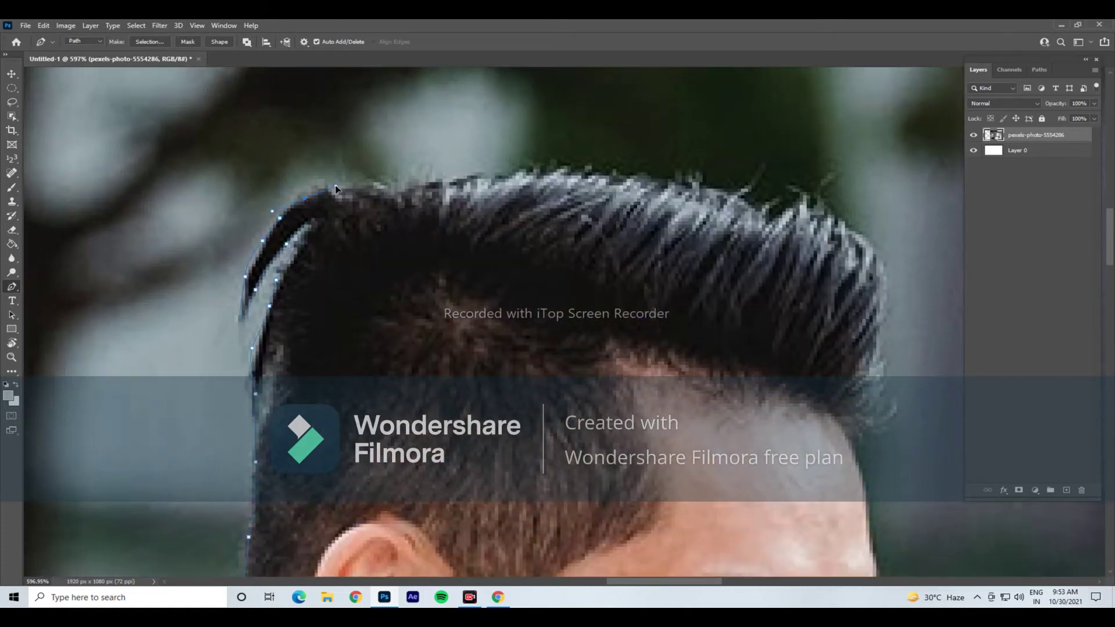
{"action": "left_click", "coordinate": [379, 220]}
{"action": "left_click", "coordinate": [424, 217]}
{"action": "left_click", "coordinate": [486, 211]}
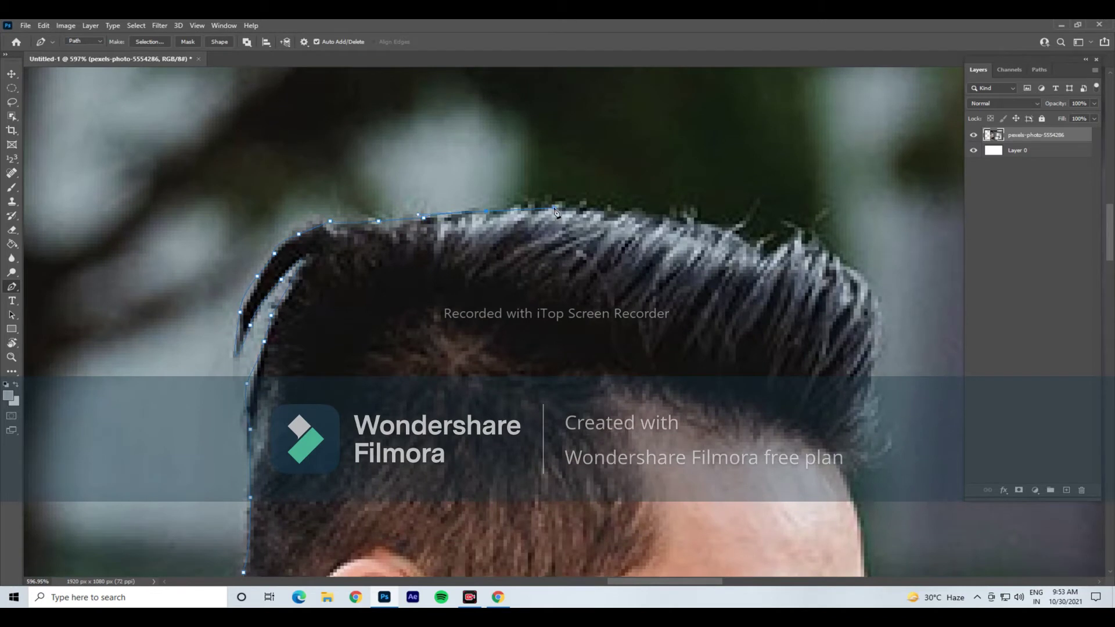
{"action": "left_click", "coordinate": [553, 192]}
{"action": "left_click", "coordinate": [577, 188]}
{"action": "scroll", "coordinate": [577, 189], "scroll_direction": "right", "scroll_amount": 4}
{"action": "left_click", "coordinate": [489, 202]}
{"action": "left_click", "coordinate": [549, 205]}
{"action": "left_click", "coordinate": [625, 217]}
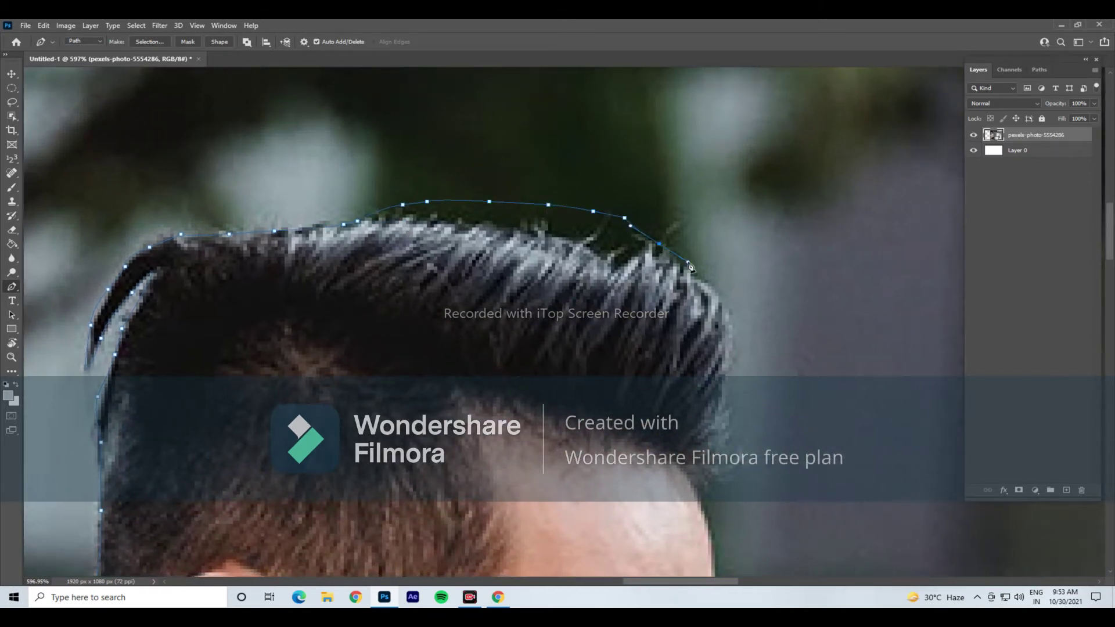
{"action": "scroll", "coordinate": [725, 306], "scroll_direction": "down", "scroll_amount": 2}
{"action": "scroll", "coordinate": [725, 306], "scroll_direction": "down", "scroll_amount": 2}
{"action": "left_click_drag", "start_coordinate": [733, 182], "coordinate": [729, 235]}
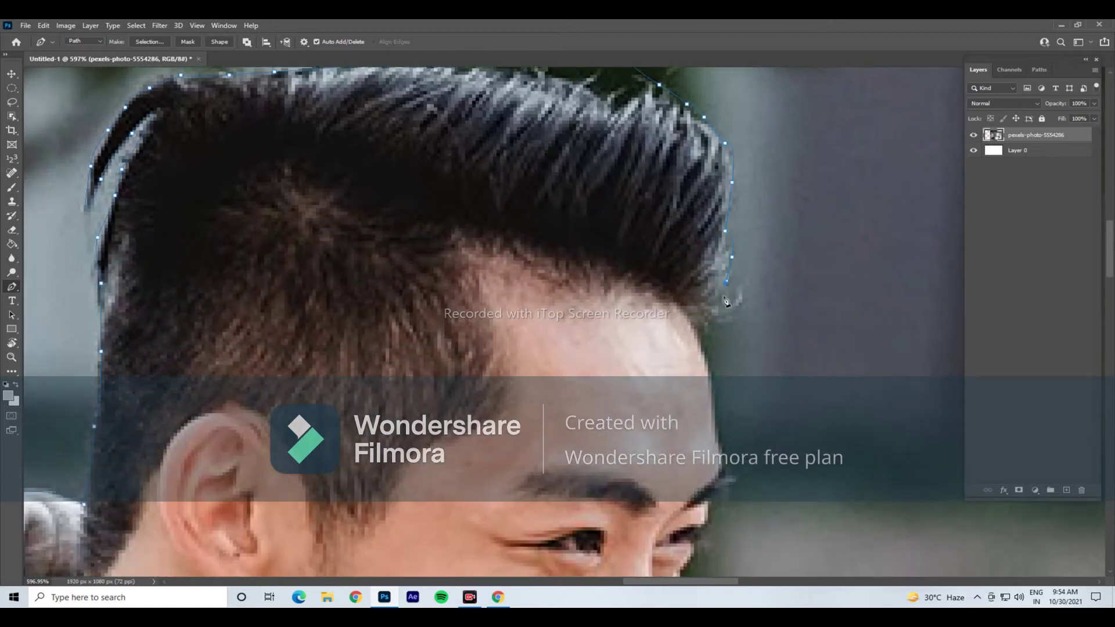
{"action": "scroll", "coordinate": [703, 320], "scroll_direction": "up", "scroll_amount": 2}
Run the path down the forehead and along the brow edge
{"action": "left_click", "coordinate": [705, 336]}
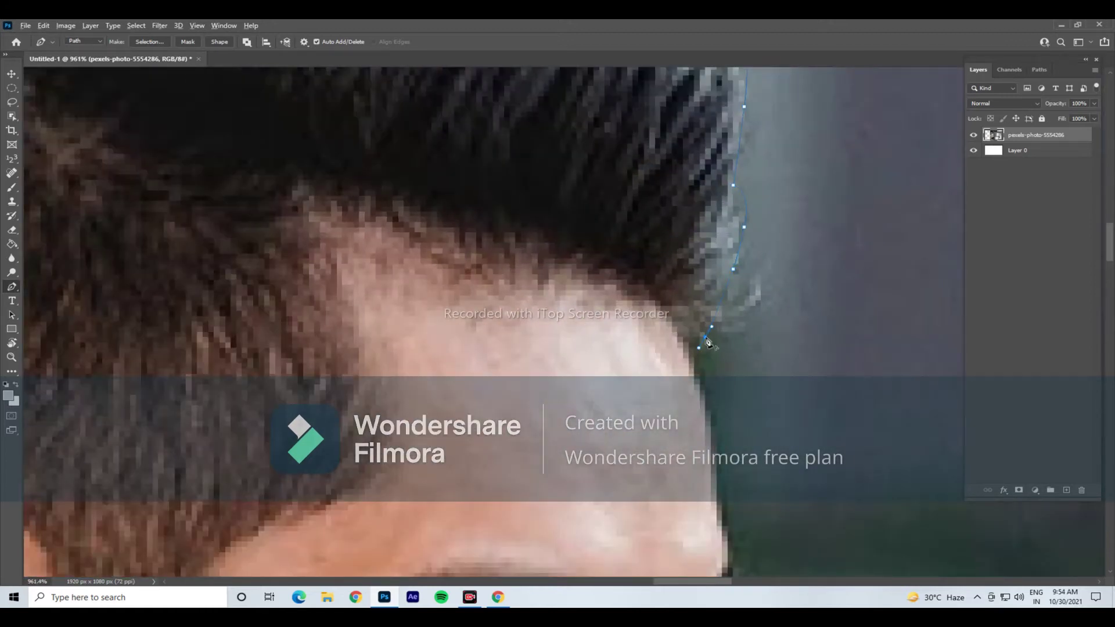
{"action": "scroll", "coordinate": [707, 426], "scroll_direction": "down", "scroll_amount": 4}
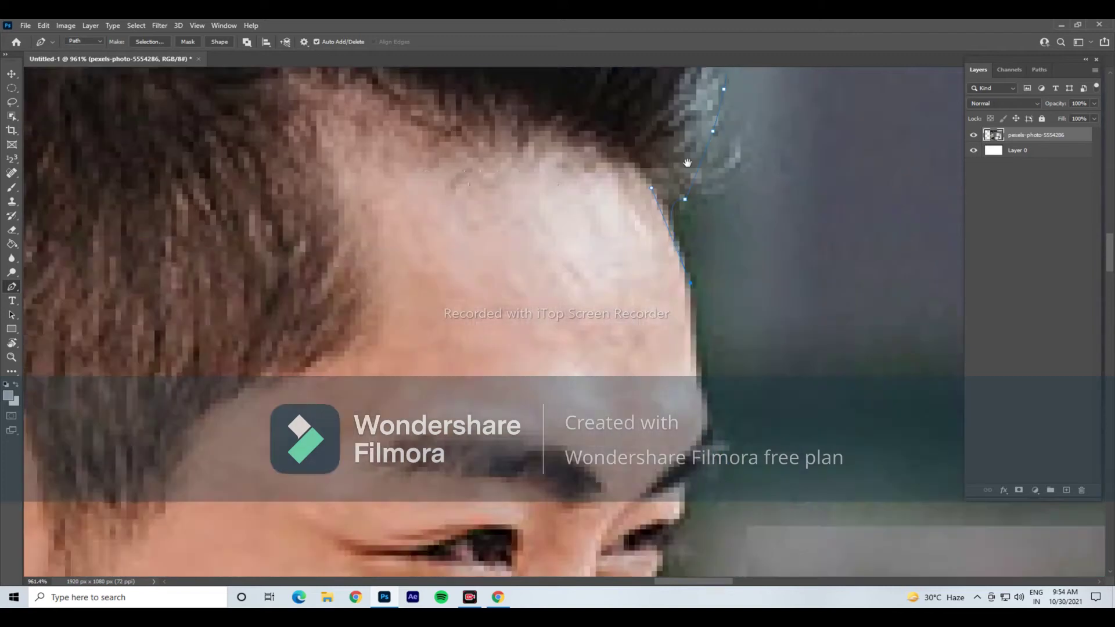
{"action": "scroll", "coordinate": [595, 294], "scroll_direction": "up", "scroll_amount": 4}
{"action": "left_click", "coordinate": [566, 236]}
{"action": "left_click", "coordinate": [583, 295]}
{"action": "left_click", "coordinate": [564, 329]}
{"action": "left_click", "coordinate": [562, 357]}
{"action": "left_click", "coordinate": [558, 384]}
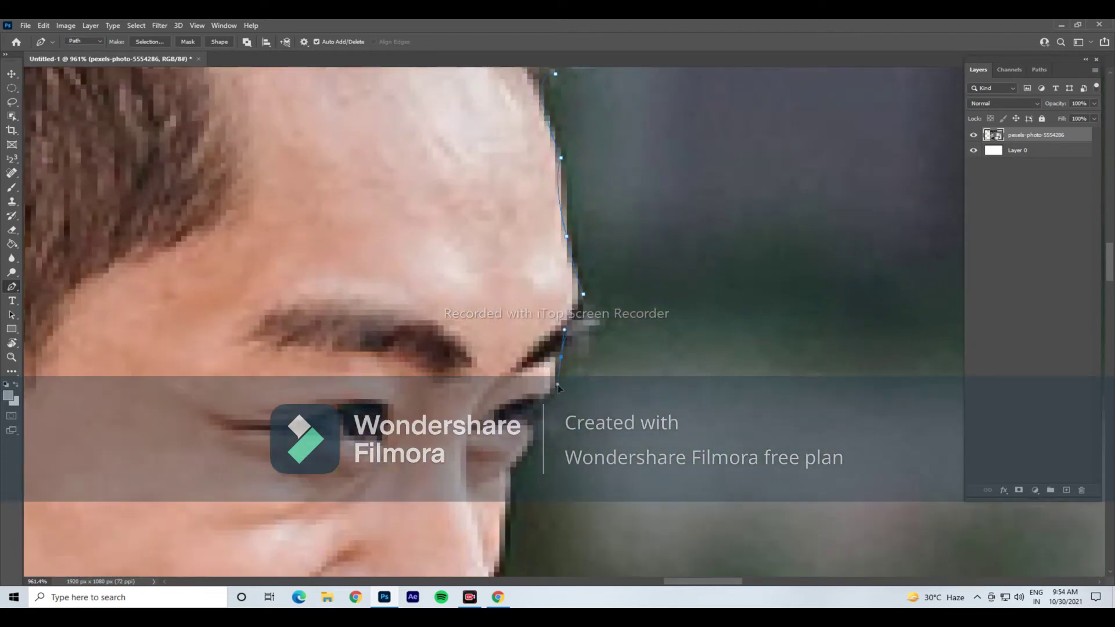
{"action": "left_click", "coordinate": [533, 419]}
Curve the path along the nose profile to beside the upper lip
{"action": "scroll", "coordinate": [514, 475], "scroll_direction": "down", "scroll_amount": 2}
{"action": "scroll", "coordinate": [513, 475], "scroll_direction": "down", "scroll_amount": 2}
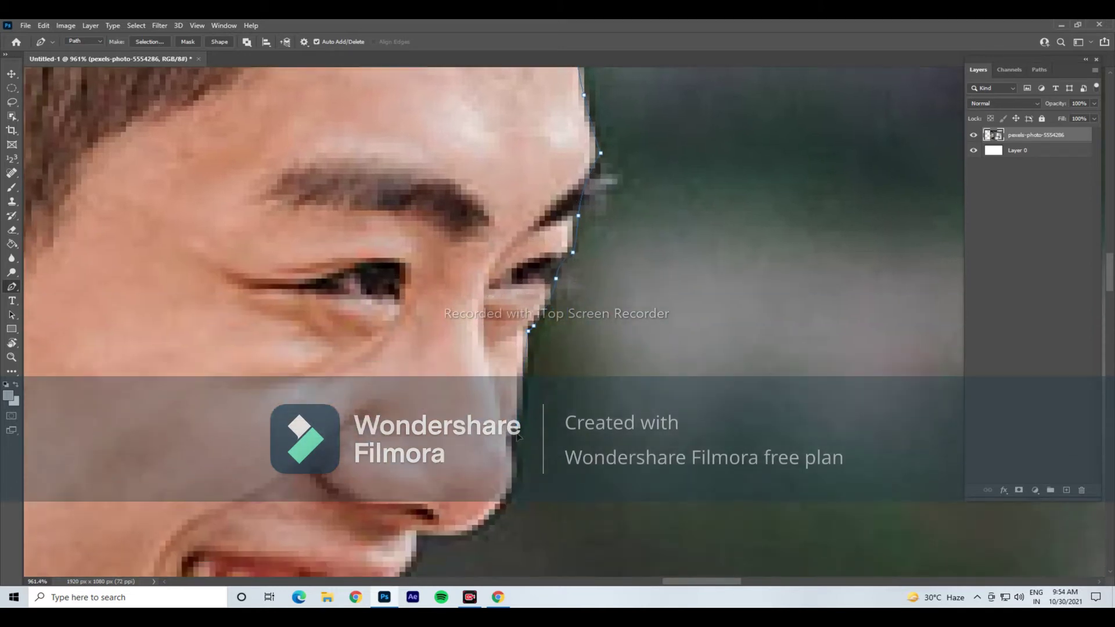
{"action": "left_click_drag", "start_coordinate": [508, 474], "coordinate": [571, 338]}
{"action": "mouse_move", "coordinate": [528, 401]}
{"action": "left_mouse_down"}
{"action": "mouse_move", "coordinate": [472, 415]}
{"action": "mouse_move", "coordinate": [466, 498]}
{"action": "mouse_move", "coordinate": [479, 514]}
{"action": "left_mouse_up"}
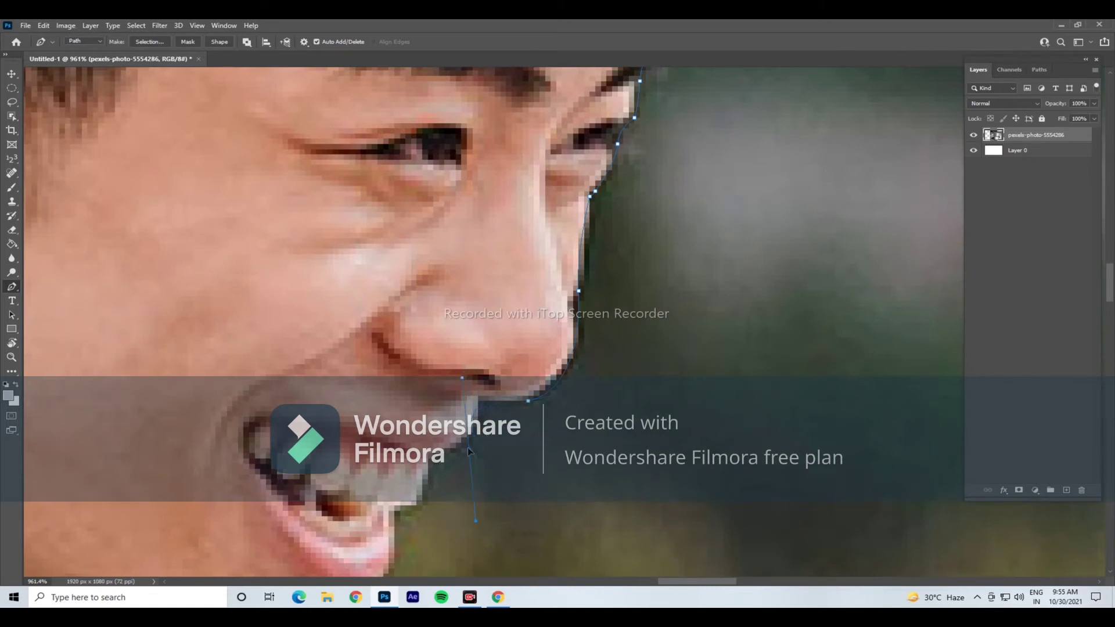
{"action": "left_click", "coordinate": [394, 511]}
Outline the lips and under the chin down to the hoodie collar
{"action": "left_click_drag", "start_coordinate": [388, 507], "coordinate": [421, 236]}
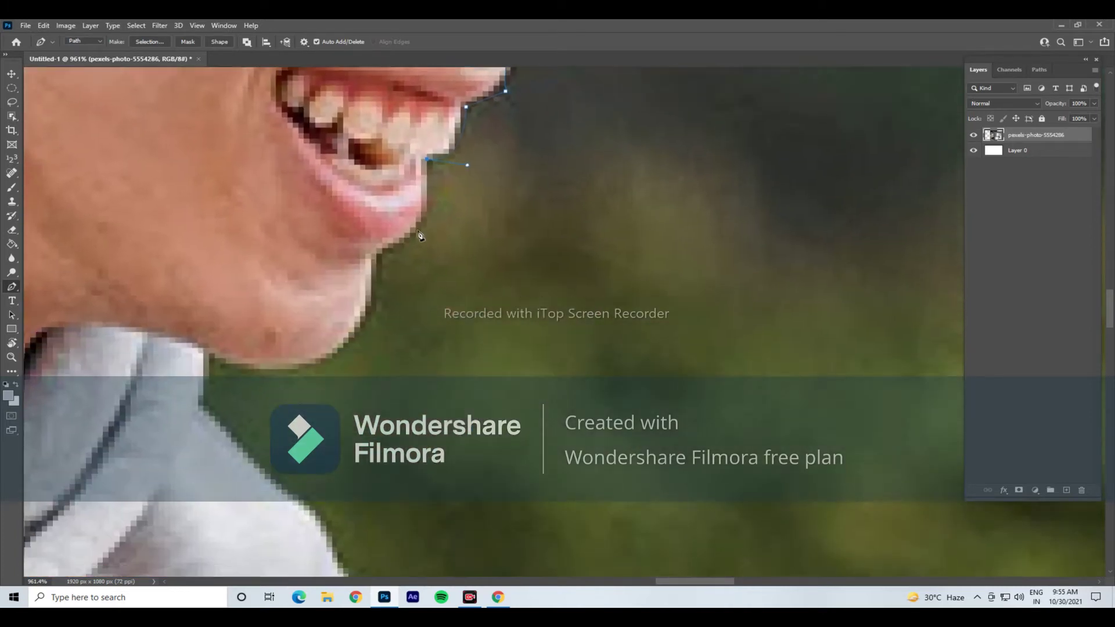
{"action": "mouse_move", "coordinate": [304, 365]}
{"action": "left_mouse_down"}
{"action": "mouse_move", "coordinate": [238, 361]}
{"action": "mouse_move", "coordinate": [376, 299]}
{"action": "left_mouse_up"}
{"action": "left_click", "coordinate": [321, 294]}
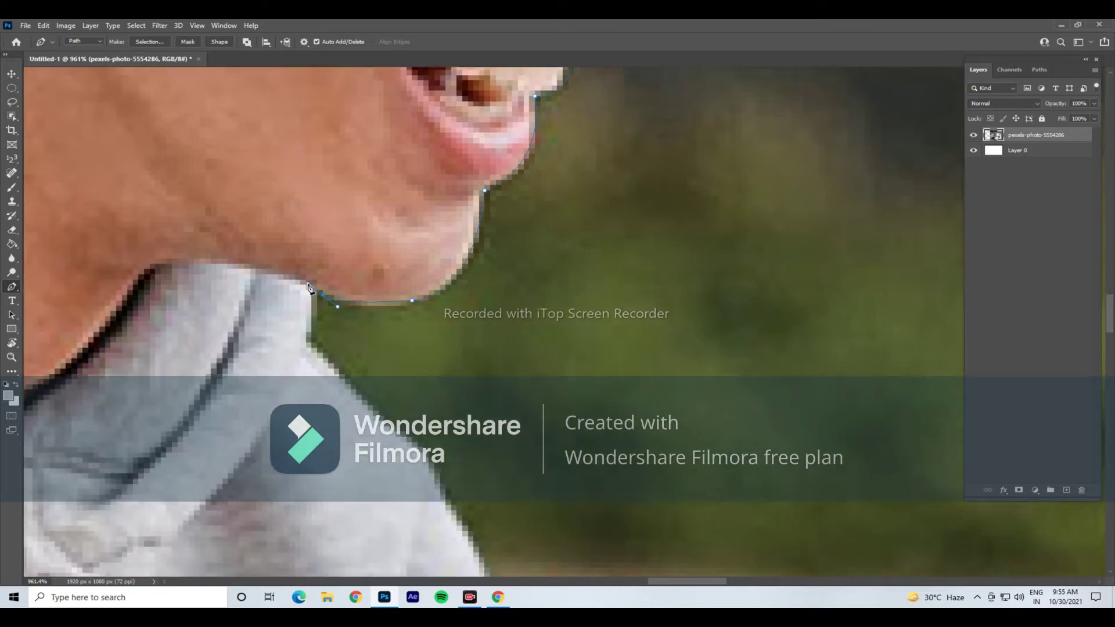
{"action": "left_click_drag", "start_coordinate": [334, 373], "coordinate": [393, 462]}
{"action": "key", "text": "ctrl+z"}
{"action": "scroll", "coordinate": [314, 303], "scroll_direction": "up", "scroll_amount": 3, "text": "alt"}
{"action": "left_click_drag", "start_coordinate": [310, 316], "coordinate": [318, 375]}
{"action": "left_click", "coordinate": [336, 400]}
Trace down the hoodie's edge and around its bulge at the shoulder
{"action": "scroll", "coordinate": [339, 405], "scroll_direction": "down", "scroll_amount": 3}
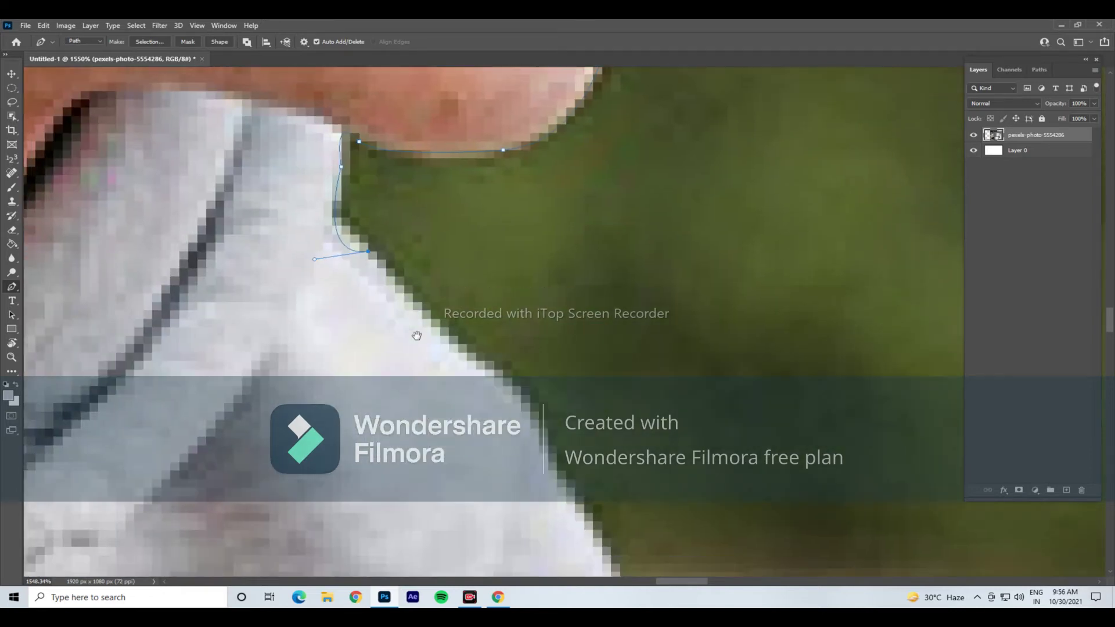
{"action": "left_click", "coordinate": [498, 356]}
{"action": "scroll", "coordinate": [523, 377], "scroll_direction": "down", "scroll_amount": 2}
{"action": "left_click", "coordinate": [551, 400]}
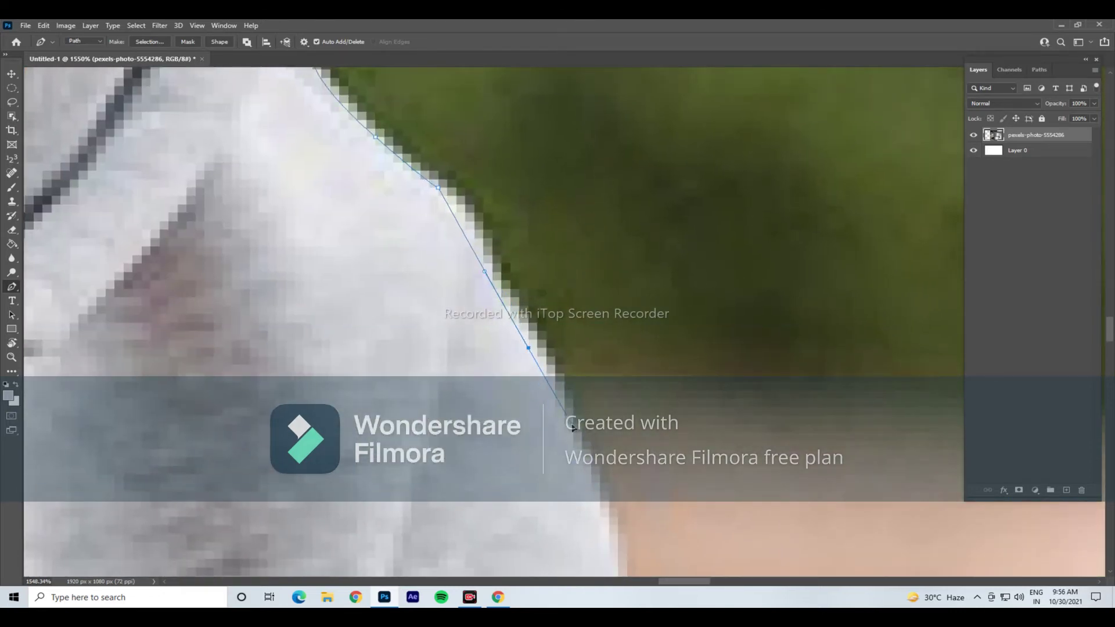
{"action": "scroll", "coordinate": [639, 383], "scroll_direction": "down", "scroll_amount": 3}
{"action": "left_click_drag", "start_coordinate": [677, 372], "coordinate": [687, 464]}
{"action": "scroll", "coordinate": [682, 379], "scroll_direction": "down", "scroll_amount": 5}
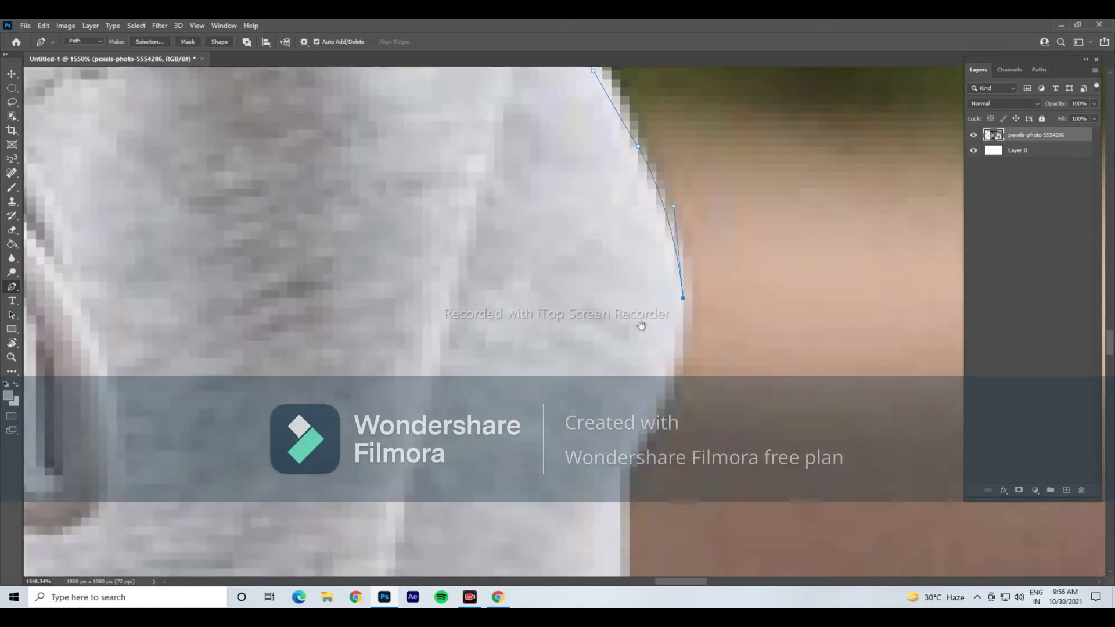
{"action": "left_click_drag", "start_coordinate": [668, 375], "coordinate": [643, 406]}
{"action": "scroll", "coordinate": [640, 344], "scroll_direction": "down", "scroll_amount": 3}
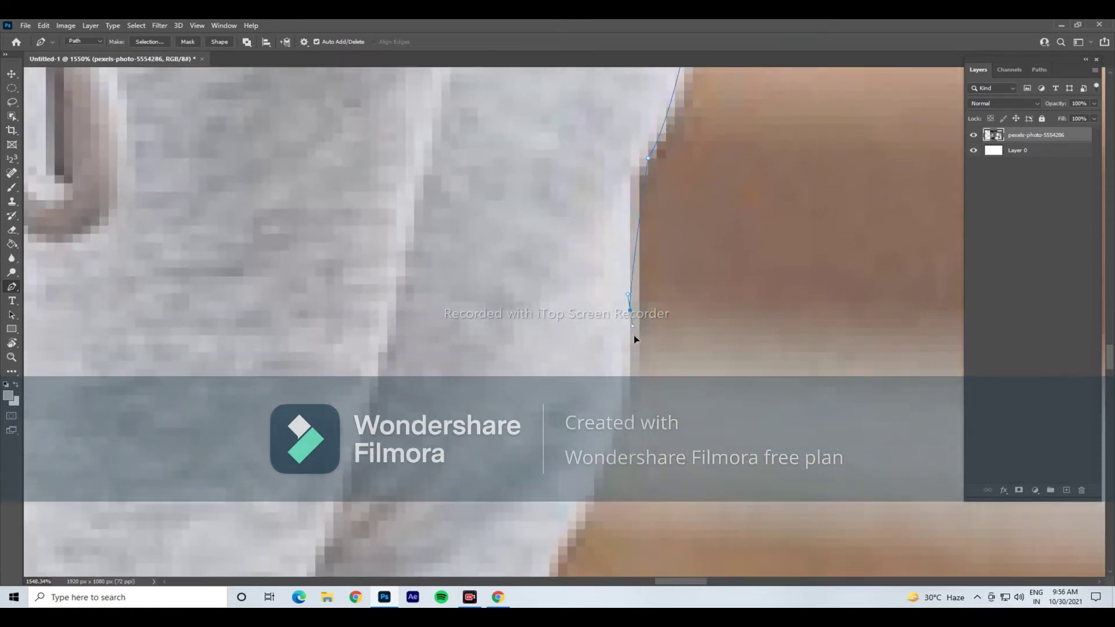
{"action": "scroll", "coordinate": [632, 316], "scroll_direction": "down", "scroll_amount": 3}
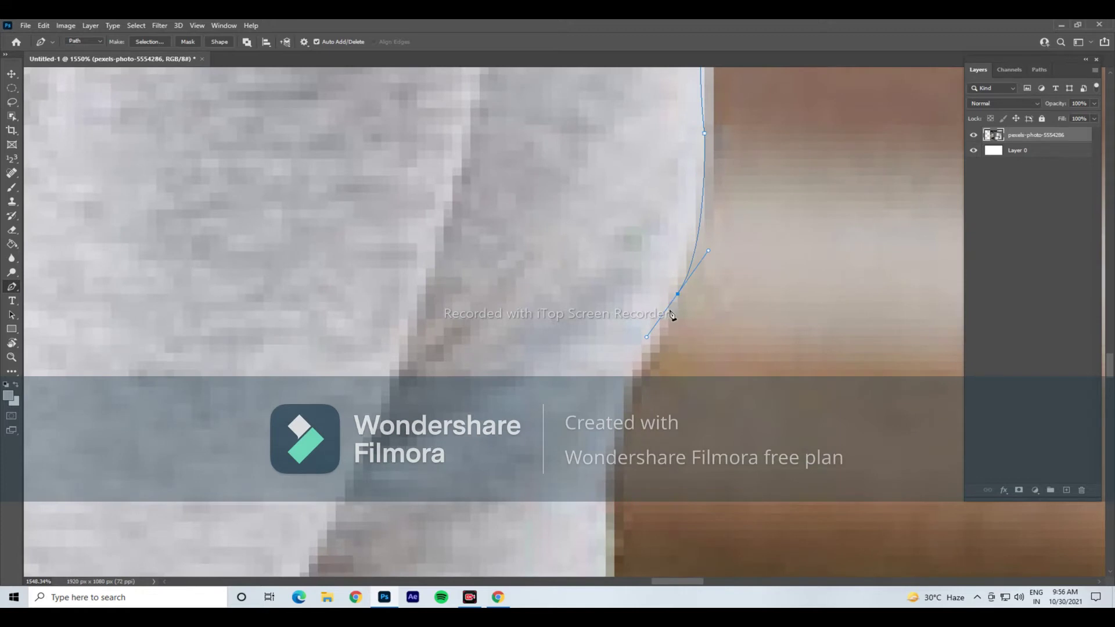
{"action": "scroll", "coordinate": [679, 303], "scroll_direction": "right", "scroll_amount": 2}
{"action": "left_click_drag", "start_coordinate": [604, 288], "coordinate": [609, 362]}
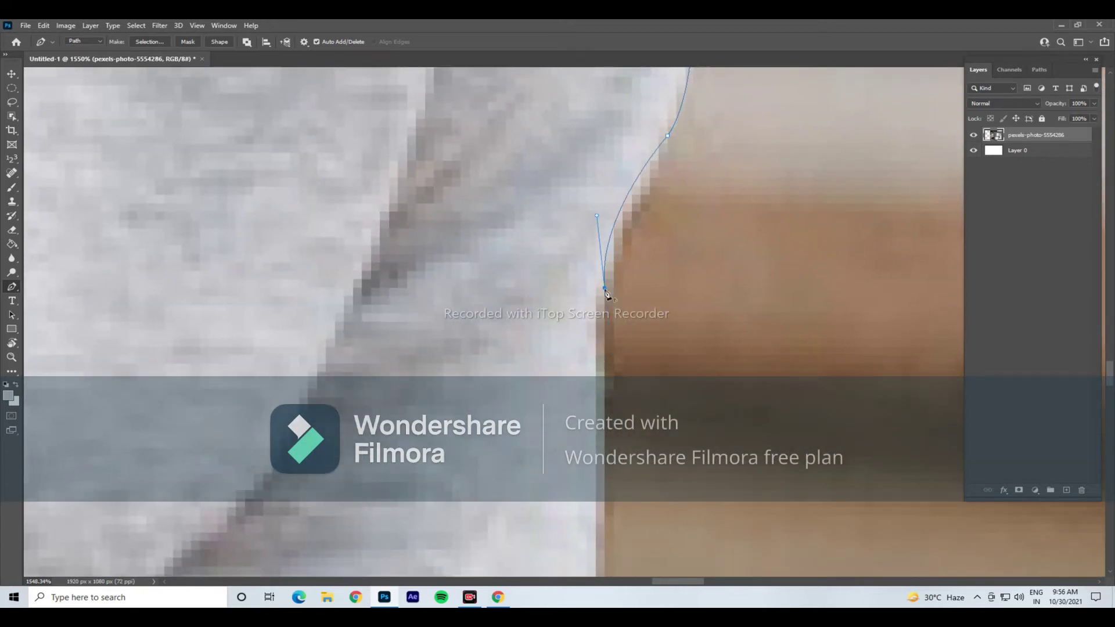
Run the path down the sleeve edge toward the hand
{"action": "scroll", "coordinate": [604, 285], "scroll_direction": "down", "scroll_amount": 3}
{"action": "scroll", "coordinate": [590, 318], "scroll_direction": "down", "scroll_amount": 3}
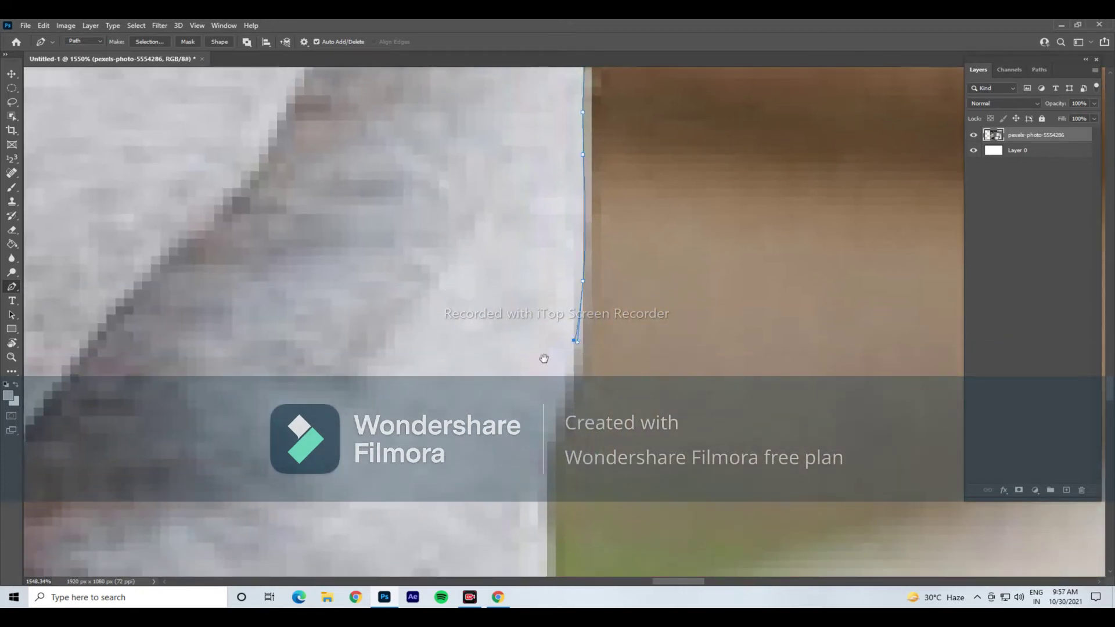
{"action": "scroll", "coordinate": [543, 359], "scroll_direction": "down", "scroll_amount": 3}
{"action": "scroll", "coordinate": [543, 349], "scroll_direction": "right", "scroll_amount": 3}
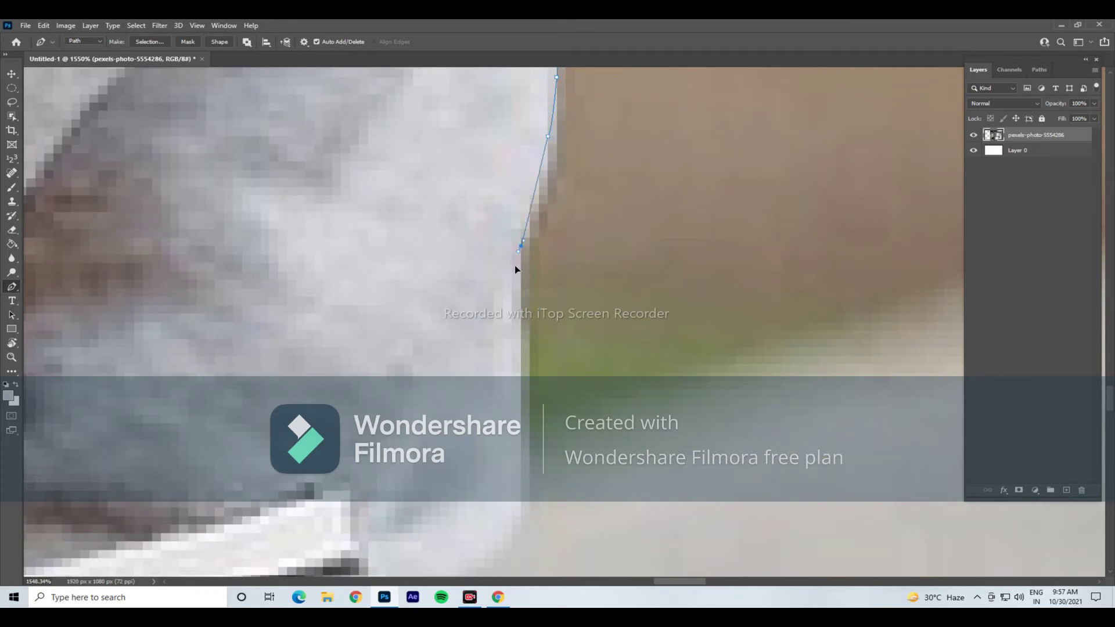
{"action": "scroll", "coordinate": [516, 269], "scroll_direction": "down", "scroll_amount": 3}
{"action": "left_click", "coordinate": [488, 286]}
{"action": "left_click", "coordinate": [488, 328]}
{"action": "left_click", "coordinate": [391, 490]}
{"action": "scroll", "coordinate": [395, 488], "scroll_direction": "down", "scroll_amount": 3}
{"action": "scroll", "coordinate": [395, 488], "scroll_direction": "left", "scroll_amount": 1}
{"action": "left_click_drag", "start_coordinate": [434, 410], "coordinate": [494, 534]}
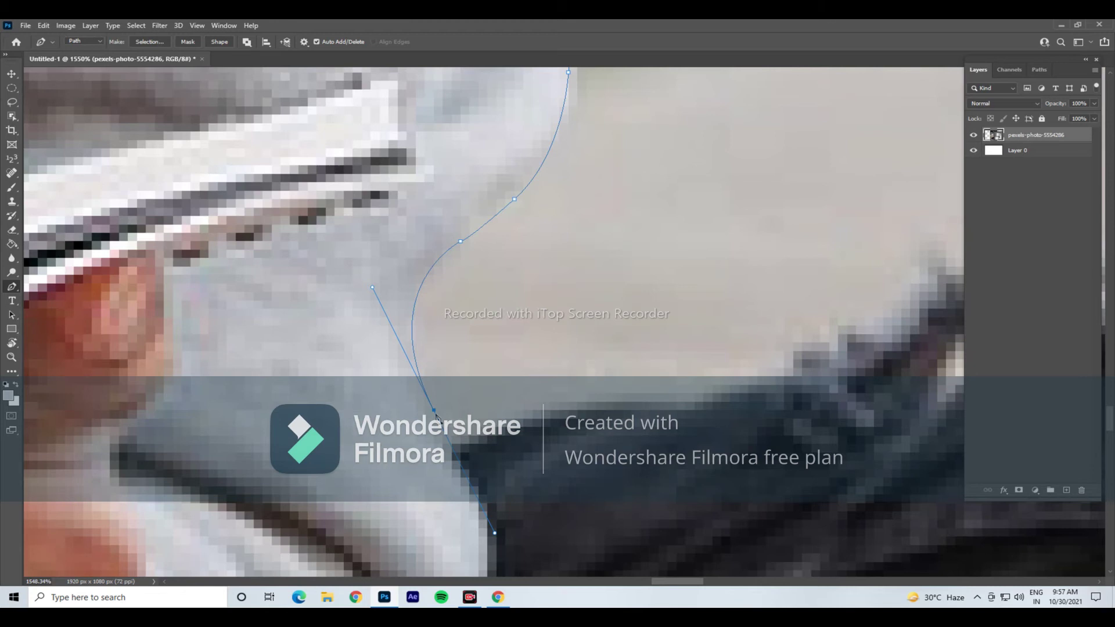
{"action": "scroll", "coordinate": [436, 416], "scroll_direction": "down", "scroll_amount": 5}
{"action": "scroll", "coordinate": [430, 348], "scroll_direction": "down", "scroll_amount": 3}
{"action": "scroll", "coordinate": [418, 295], "scroll_direction": "up", "scroll_amount": 4}
{"action": "scroll", "coordinate": [418, 295], "scroll_direction": "up", "scroll_amount": 2}
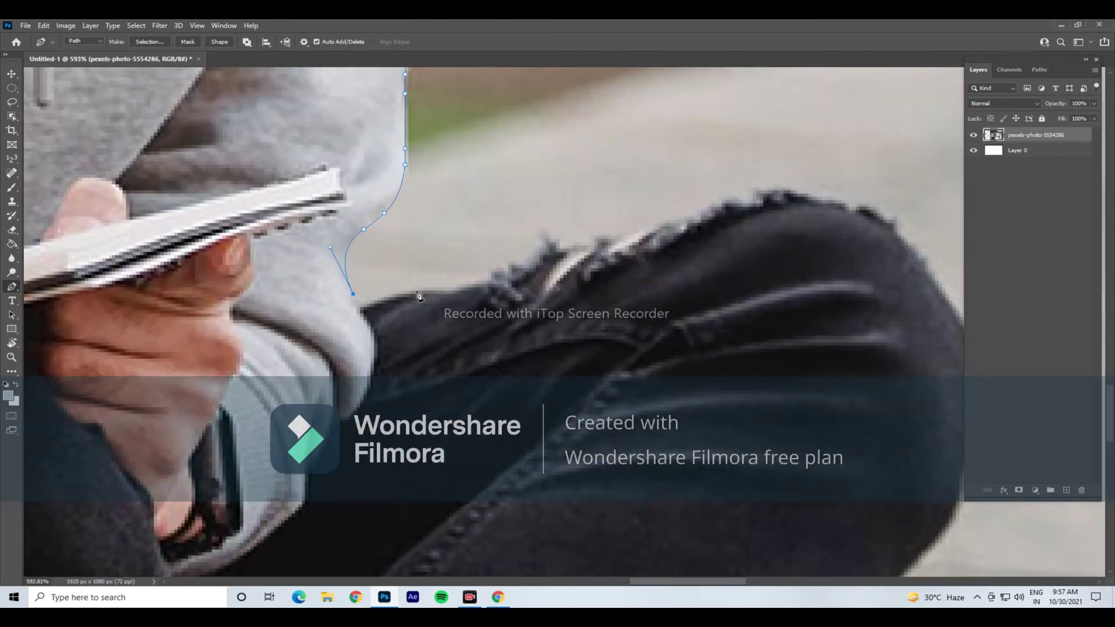
Follow the dark clothing edge from the sleeve onto the trousers, re-placing misplaced anchors
{"action": "left_click", "coordinate": [415, 291]}
{"action": "mouse_move", "coordinate": [519, 265]}
{"action": "left_mouse_down"}
{"action": "mouse_move", "coordinate": [555, 233]}
{"action": "mouse_move", "coordinate": [510, 252]}
{"action": "left_mouse_up"}
{"action": "left_click", "coordinate": [550, 245]}
{"action": "left_click", "coordinate": [674, 220]}
{"action": "left_click", "coordinate": [708, 203]}
{"action": "left_click_drag", "start_coordinate": [783, 187], "coordinate": [818, 189]}
{"action": "key", "text": "ctrl+z"}
{"action": "key", "text": "ctrl+z"}
{"action": "key", "text": "ctrl+z"}
{"action": "key", "text": "ctrl+z"}
{"action": "left_click", "coordinate": [605, 239]}
{"action": "left_click", "coordinate": [666, 222]}
{"action": "left_click", "coordinate": [705, 206]}
{"action": "left_click_drag", "start_coordinate": [736, 200], "coordinate": [750, 197]}
Extend the path along and down the jacket edge
{"action": "left_click", "coordinate": [774, 193]}
{"action": "left_click", "coordinate": [818, 197]}
{"action": "left_click", "coordinate": [853, 207]}
{"action": "left_click", "coordinate": [891, 229]}
{"action": "left_click_drag", "start_coordinate": [891, 229], "coordinate": [787, 239]}
{"action": "left_click", "coordinate": [785, 191]}
{"action": "left_click", "coordinate": [794, 213]}
{"action": "left_click", "coordinate": [804, 233]}
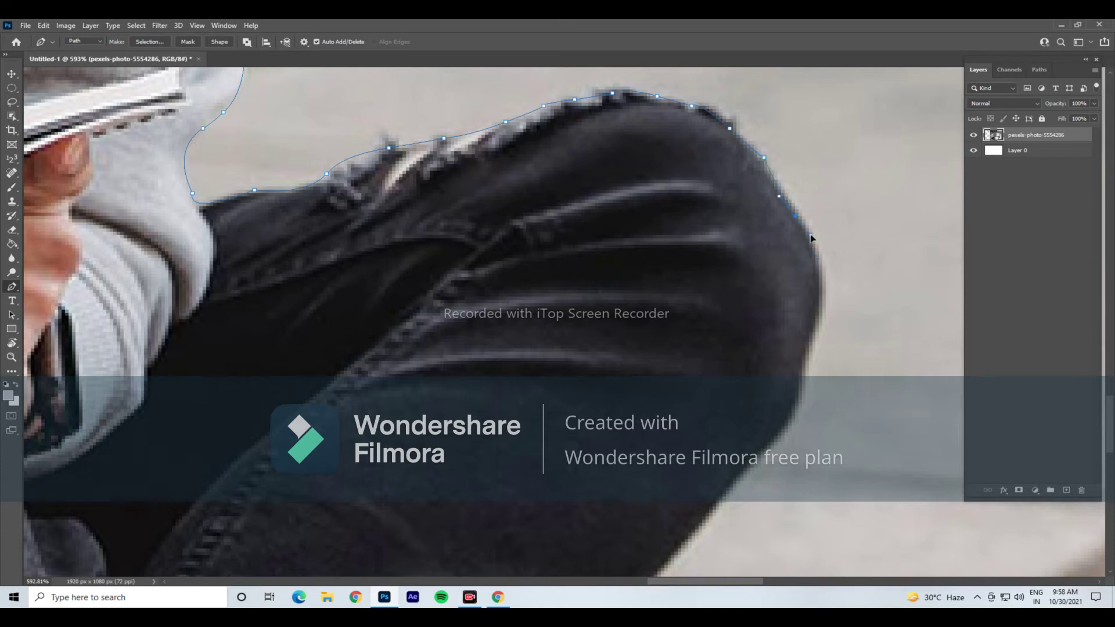
Curve the path around the knee's outer edge and along the jeans
{"action": "left_click_drag", "start_coordinate": [816, 338], "coordinate": [832, 267]}
{"action": "left_click_drag", "start_coordinate": [819, 314], "coordinate": [820, 349]}
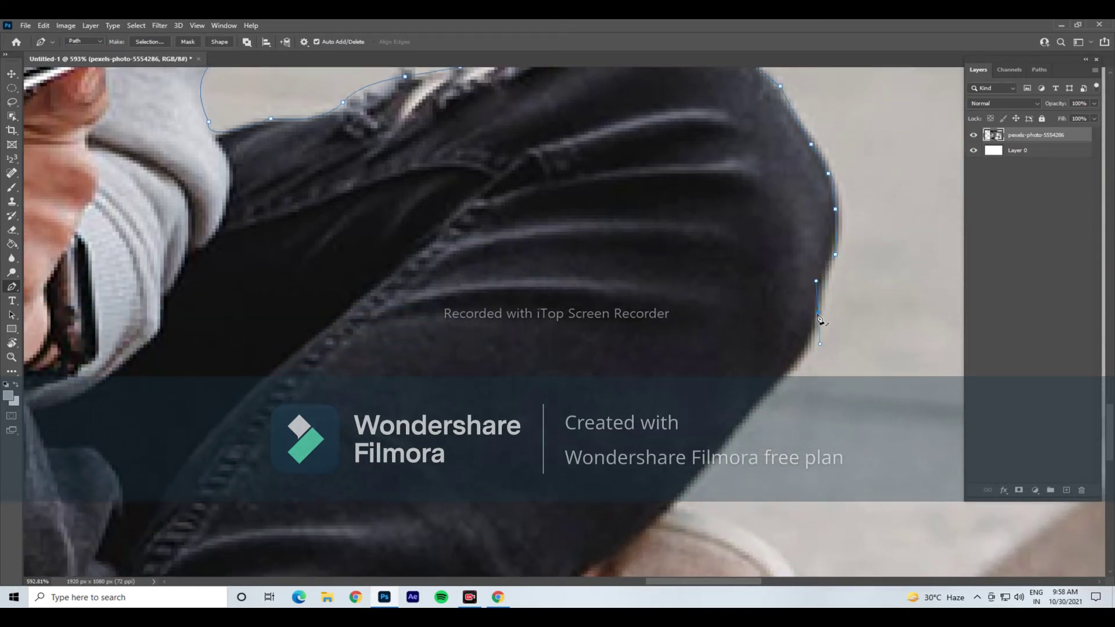
{"action": "left_click_drag", "start_coordinate": [779, 388], "coordinate": [764, 246]}
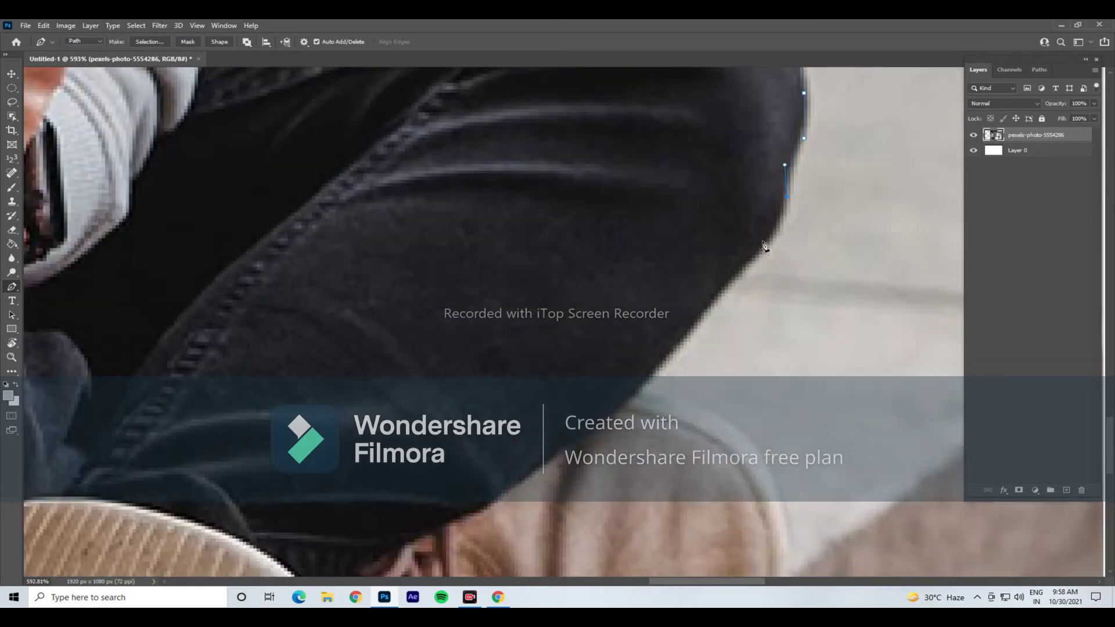
{"action": "left_click", "coordinate": [679, 345]}
{"action": "left_click", "coordinate": [642, 385]}
{"action": "left_click_drag", "start_coordinate": [751, 430], "coordinate": [751, 427]}
Trace the shoe's lower edge and close the outline at the starting anchor
{"action": "left_click_drag", "start_coordinate": [730, 475], "coordinate": [712, 229]}
{"action": "mouse_move", "coordinate": [773, 312]}
{"action": "left_mouse_down"}
{"action": "mouse_move", "coordinate": [754, 402]}
{"action": "mouse_move", "coordinate": [649, 438]}
{"action": "left_mouse_up"}
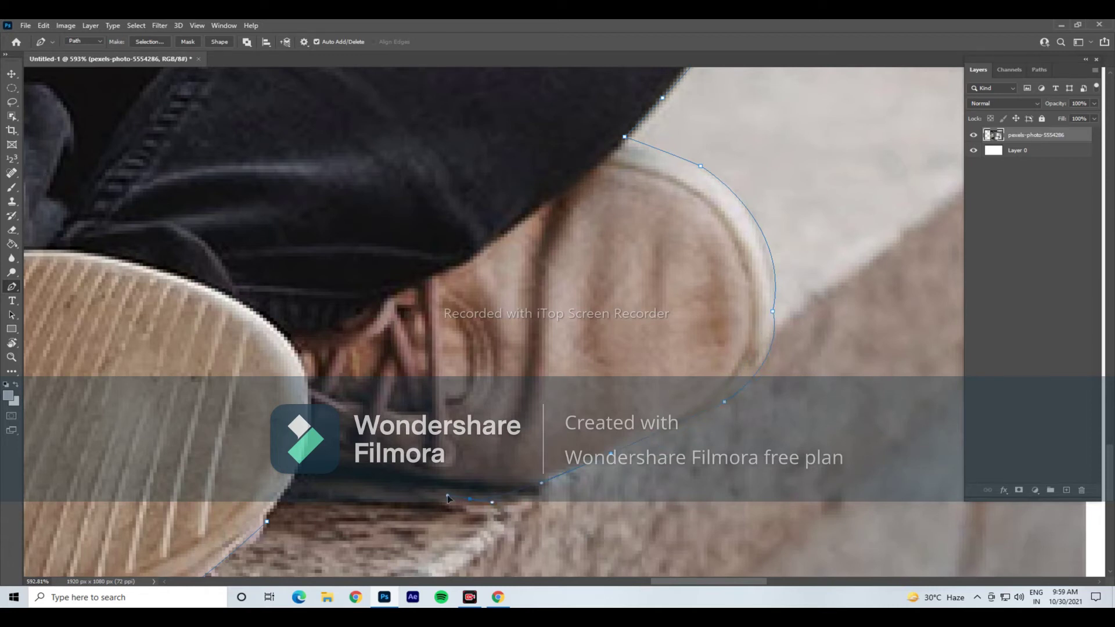
{"action": "scroll", "coordinate": [439, 499], "scroll_direction": "up", "scroll_amount": 3}
{"action": "left_click", "coordinate": [478, 493]}
{"action": "left_click", "coordinate": [406, 493]}
{"action": "left_click", "coordinate": [334, 478]}
{"action": "left_click", "coordinate": [267, 473]}
{"action": "left_click", "coordinate": [140, 541]}
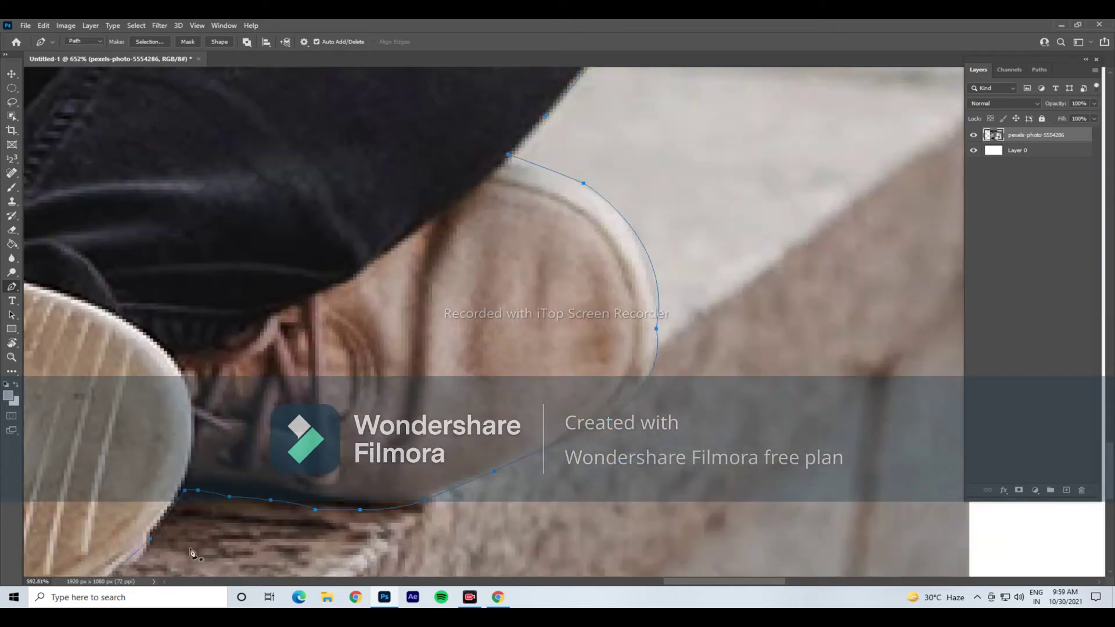
{"action": "scroll", "coordinate": [407, 291], "scroll_direction": "down", "scroll_amount": 10}
Load the path as a selection and mask the photo with a Current Path vector mask
{"action": "key", "text": "ctrl+Return"}
{"action": "scroll", "coordinate": [497, 232], "scroll_direction": "up", "scroll_amount": 1}
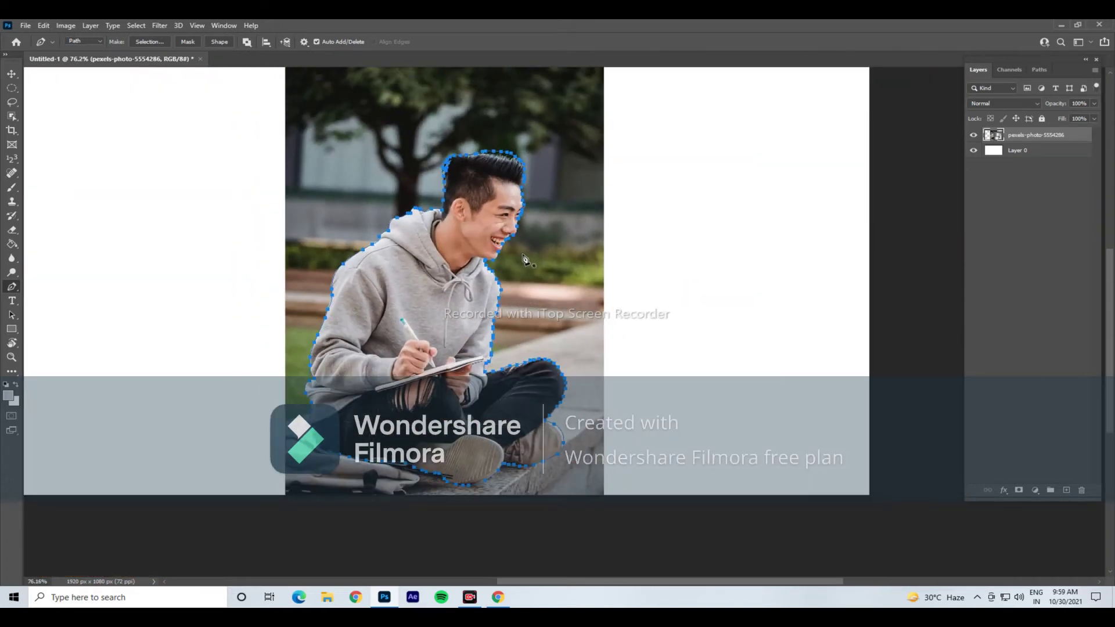
{"action": "scroll", "coordinate": [523, 255], "scroll_direction": "up", "scroll_amount": 1}
{"action": "left_click", "coordinate": [90, 26]}
{"action": "left_click", "coordinate": [232, 227]}
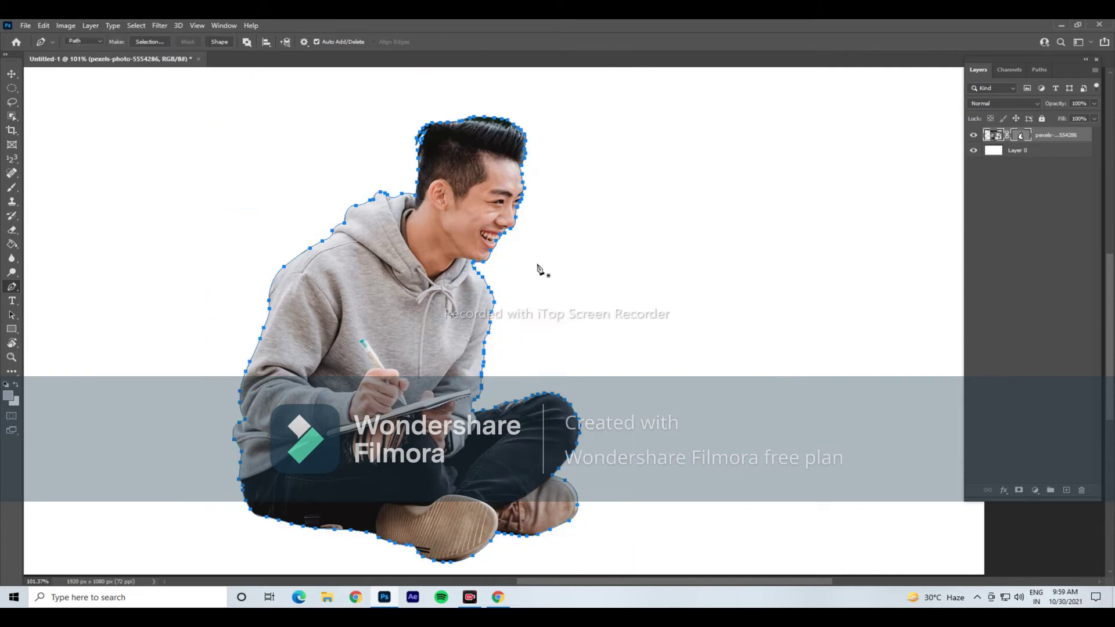
{"action": "scroll", "coordinate": [600, 267], "scroll_direction": "down", "scroll_amount": 1}
{"action": "scroll", "coordinate": [597, 274], "scroll_direction": "down", "scroll_amount": 1}
{"action": "scroll", "coordinate": [625, 255], "scroll_direction": "up", "scroll_amount": 1}
Delete the white Layer 0, confirming with Yes
{"action": "right_click", "coordinate": [1018, 151]}
{"action": "left_click", "coordinate": [906, 194]}
{"action": "left_click", "coordinate": [506, 232]}
{"action": "scroll", "coordinate": [494, 290], "scroll_direction": "down", "scroll_amount": 1}
{"action": "scroll", "coordinate": [491, 300], "scroll_direction": "up", "scroll_amount": 2}
{"action": "scroll", "coordinate": [536, 448], "scroll_direction": "up", "scroll_amount": 1}
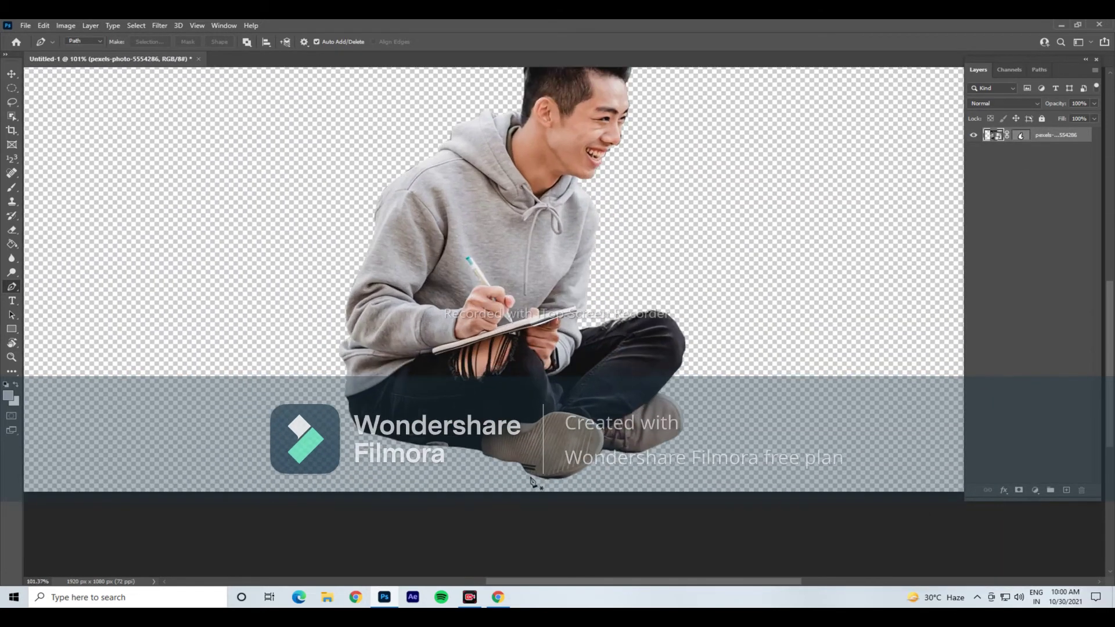
{"action": "scroll", "coordinate": [535, 447], "scroll_direction": "up", "scroll_amount": 1}
{"action": "scroll", "coordinate": [536, 448], "scroll_direction": "up", "scroll_amount": 5}
{"action": "scroll", "coordinate": [535, 447], "scroll_direction": "up", "scroll_amount": 2}
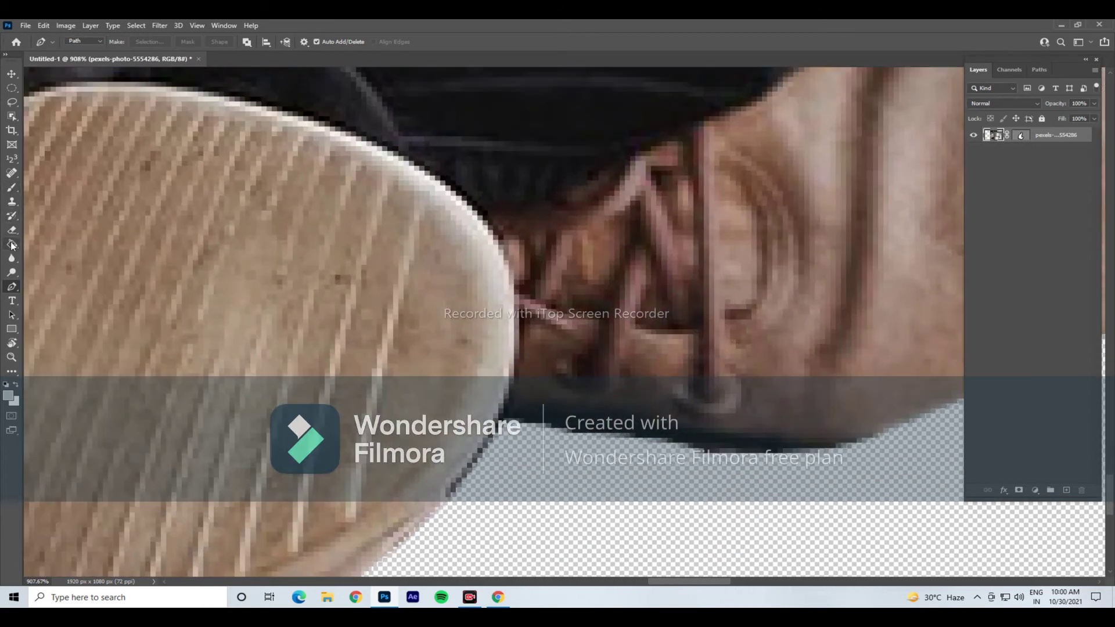
Rasterize the cutout layer and erase the dark fringe under the shoe and along the bottom edge
{"action": "left_click", "coordinate": [12, 230]}
{"action": "left_click", "coordinate": [535, 242]}
{"action": "scroll", "coordinate": [447, 366], "scroll_direction": "up", "scroll_amount": 1}
{"action": "scroll", "coordinate": [447, 365], "scroll_direction": "up", "scroll_amount": 1}
{"action": "left_click_drag", "start_coordinate": [446, 366], "coordinate": [465, 355]}
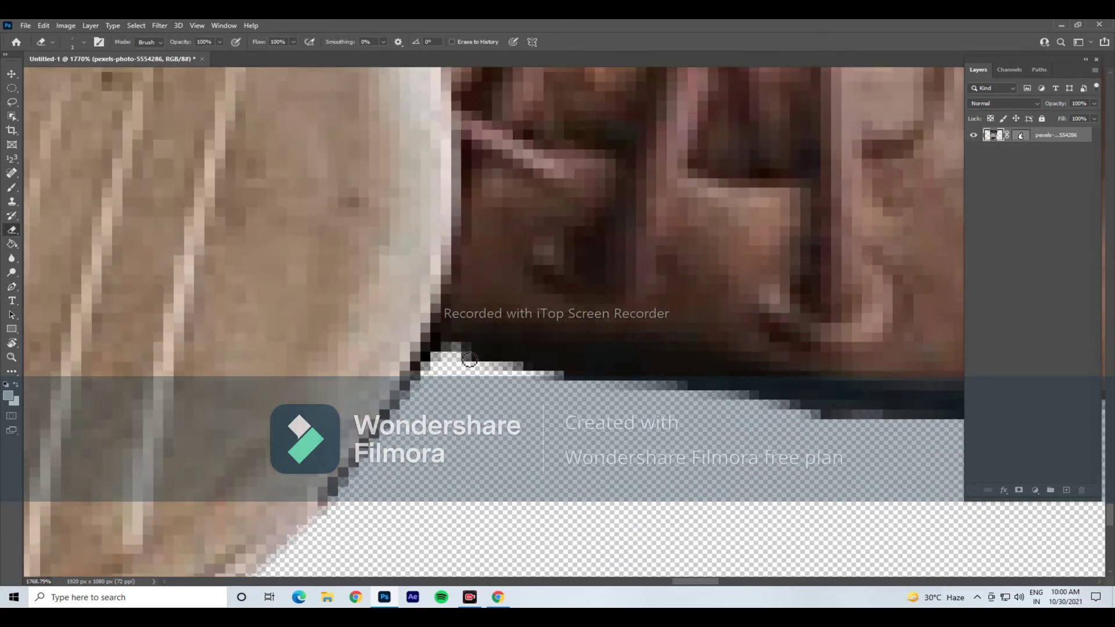
{"action": "left_click_drag", "start_coordinate": [574, 384], "coordinate": [673, 386]}
{"action": "scroll", "coordinate": [749, 438], "scroll_direction": "down", "scroll_amount": 2}
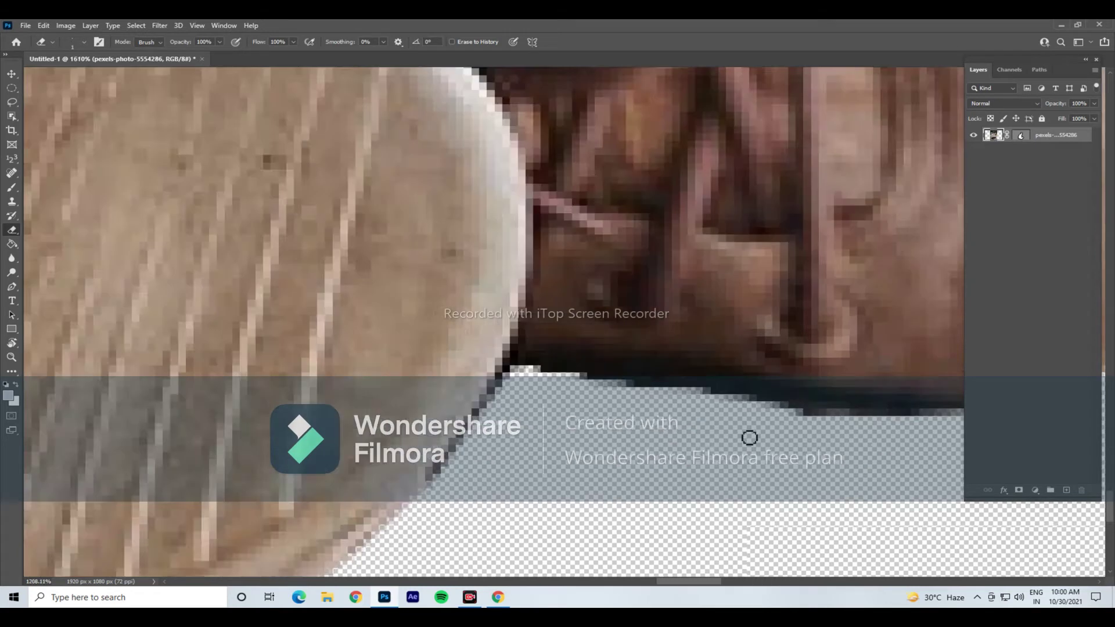
{"action": "scroll", "coordinate": [767, 448], "scroll_direction": "down", "scroll_amount": 2}
{"action": "scroll", "coordinate": [767, 448], "scroll_direction": "up", "scroll_amount": 3}
{"action": "mouse_move", "coordinate": [703, 421]}
{"action": "left_mouse_down"}
{"action": "mouse_move", "coordinate": [898, 422]}
{"action": "mouse_move", "coordinate": [535, 406]}
{"action": "left_mouse_up"}
Erase the dark fringe along the nose, lips, chin and jaw
{"action": "scroll", "coordinate": [523, 457], "scroll_direction": "down", "scroll_amount": 4}
{"action": "scroll", "coordinate": [523, 457], "scroll_direction": "down", "scroll_amount": 3}
{"action": "scroll", "coordinate": [523, 458], "scroll_direction": "up", "scroll_amount": 2}
{"action": "scroll", "coordinate": [587, 349], "scroll_direction": "down", "scroll_amount": 3}
{"action": "scroll", "coordinate": [597, 341], "scroll_direction": "up", "scroll_amount": 3}
{"action": "scroll", "coordinate": [609, 319], "scroll_direction": "up", "scroll_amount": 5}
{"action": "mouse_move", "coordinate": [609, 319]}
{"action": "left_mouse_down"}
{"action": "mouse_move", "coordinate": [589, 371]}
{"action": "mouse_move", "coordinate": [523, 406]}
{"action": "mouse_move", "coordinate": [480, 473]}
{"action": "left_mouse_up"}
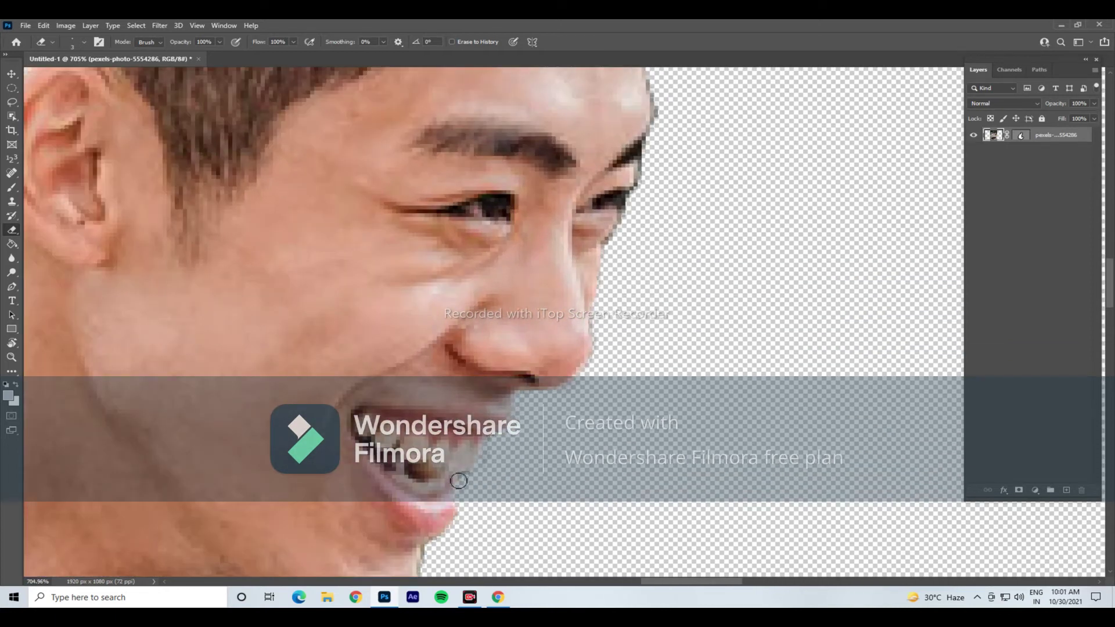
{"action": "scroll", "coordinate": [511, 453], "scroll_direction": "down", "scroll_amount": 2}
{"action": "mouse_move", "coordinate": [520, 547]}
{"action": "left_mouse_down"}
{"action": "mouse_move", "coordinate": [498, 281]}
{"action": "mouse_move", "coordinate": [438, 348]}
{"action": "mouse_move", "coordinate": [386, 341]}
{"action": "left_mouse_up"}
{"action": "scroll", "coordinate": [385, 341], "scroll_direction": "down", "scroll_amount": 2}
{"action": "scroll", "coordinate": [590, 258], "scroll_direction": "up", "scroll_amount": 1}
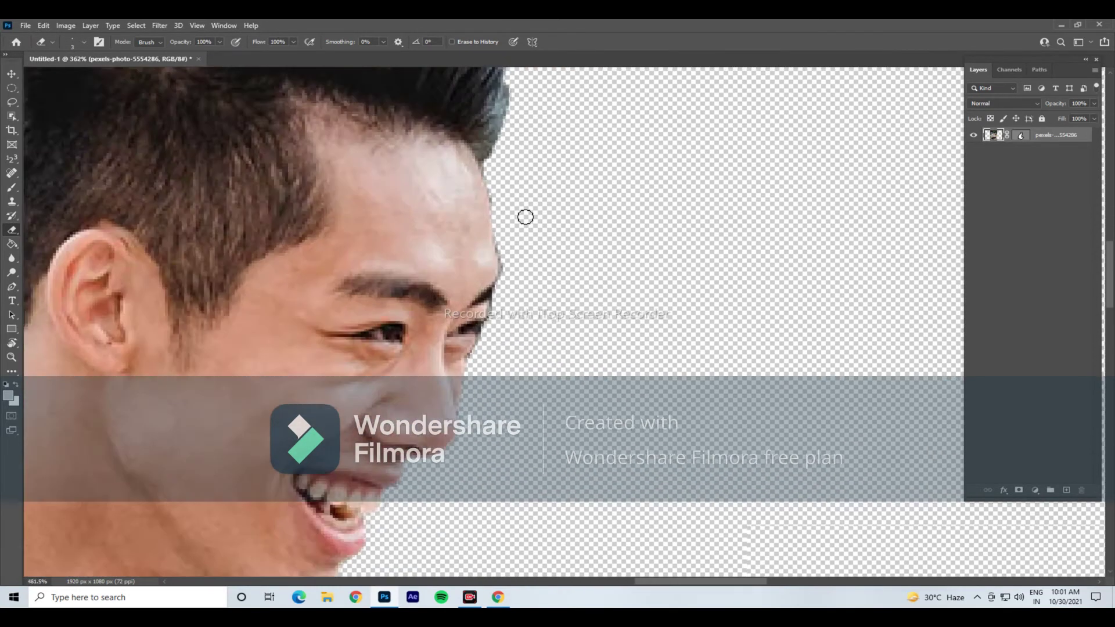
{"action": "scroll", "coordinate": [525, 217], "scroll_direction": "up", "scroll_amount": 1}
Erase the dark fringe along the forehead
{"action": "left_click_drag", "start_coordinate": [473, 164], "coordinate": [484, 334]}
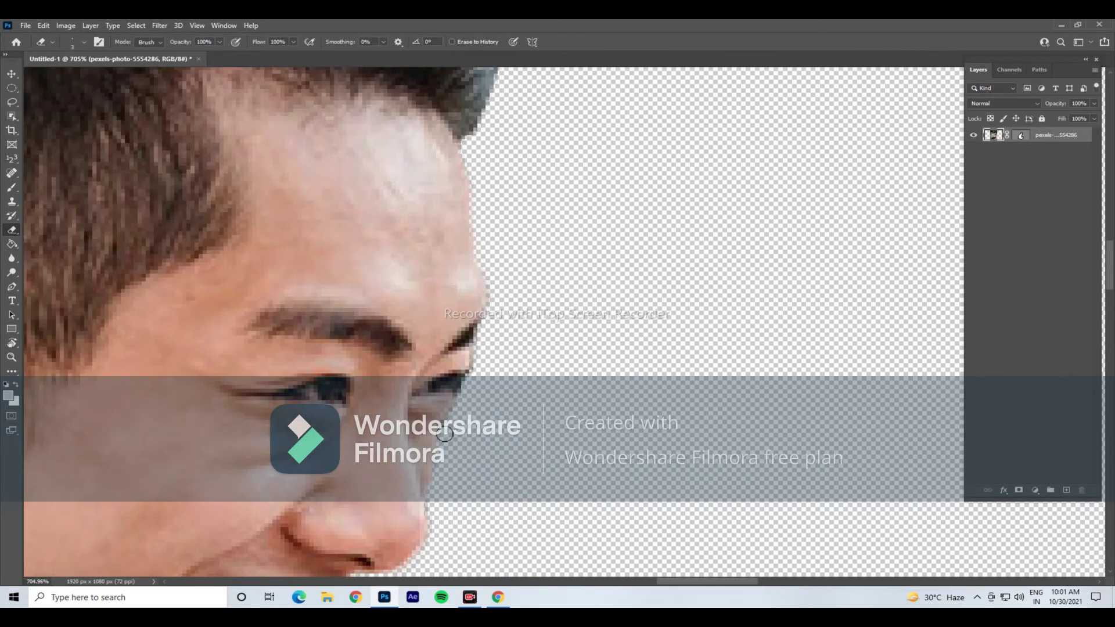
{"action": "scroll", "coordinate": [488, 346], "scroll_direction": "down", "scroll_amount": 2}
{"action": "scroll", "coordinate": [482, 328], "scroll_direction": "up", "scroll_amount": 2}
{"action": "scroll", "coordinate": [451, 431], "scroll_direction": "down", "scroll_amount": 2}
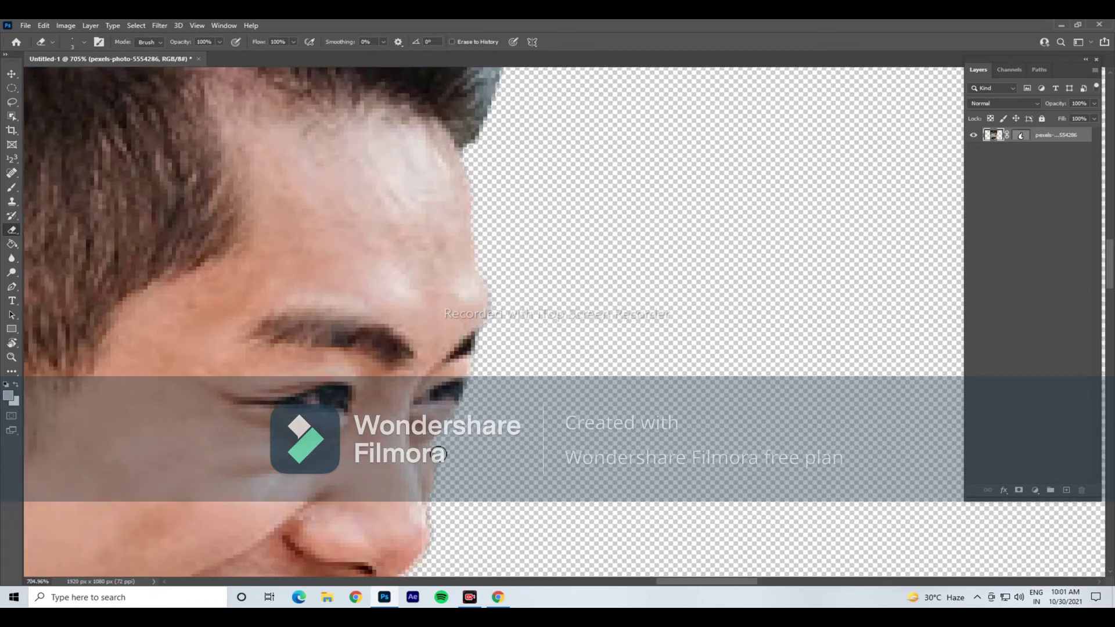
{"action": "scroll", "coordinate": [430, 453], "scroll_direction": "down", "scroll_amount": 1}
{"action": "scroll", "coordinate": [443, 476], "scroll_direction": "down", "scroll_amount": 1}
{"action": "scroll", "coordinate": [443, 476], "scroll_direction": "down", "scroll_amount": 1}
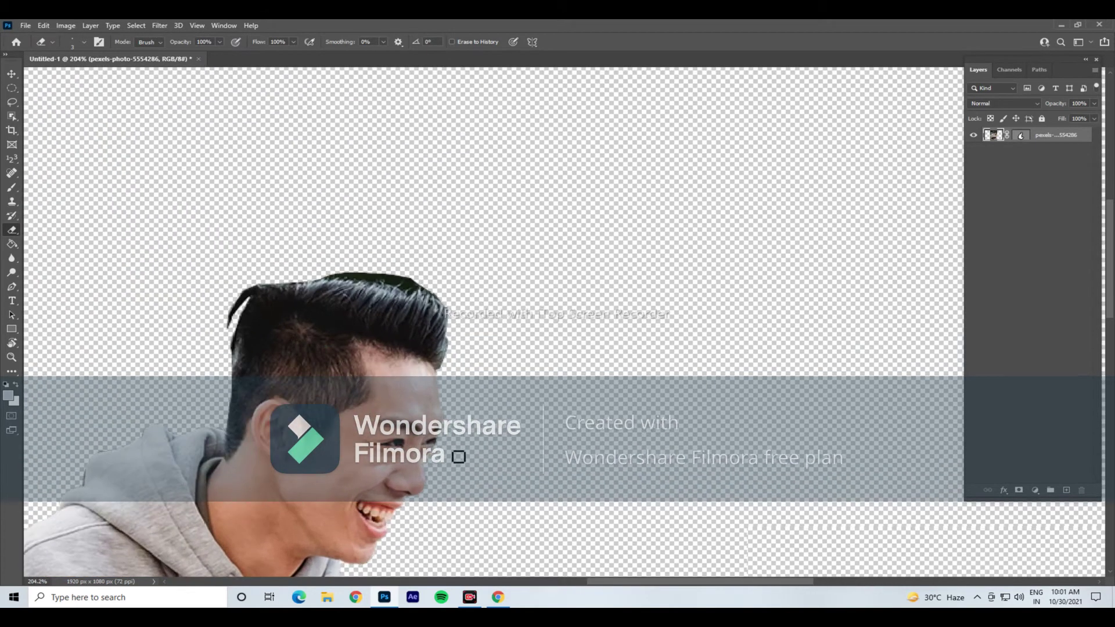
{"action": "scroll", "coordinate": [458, 456], "scroll_direction": "down", "scroll_amount": 1}
{"action": "scroll", "coordinate": [456, 456], "scroll_direction": "down", "scroll_amount": 1}
{"action": "scroll", "coordinate": [406, 407], "scroll_direction": "up", "scroll_amount": 1}
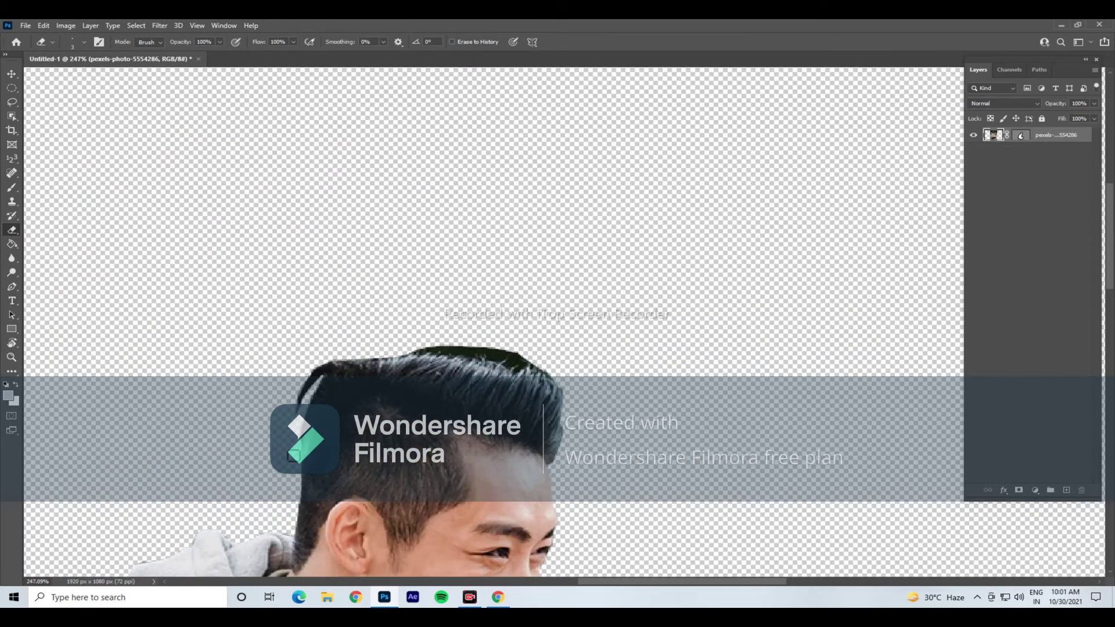
{"action": "scroll", "coordinate": [336, 373], "scroll_direction": "up", "scroll_amount": 1}
{"action": "scroll", "coordinate": [331, 374], "scroll_direction": "up", "scroll_amount": 1}
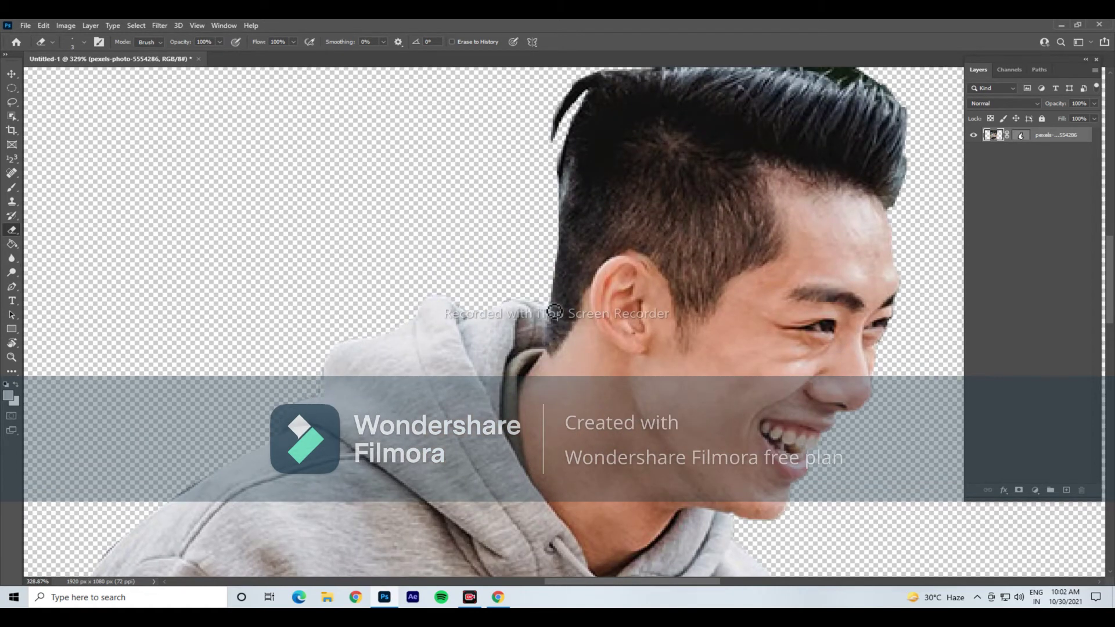
{"action": "scroll", "coordinate": [453, 348], "scroll_direction": "up", "scroll_amount": 1}
{"action": "scroll", "coordinate": [381, 385], "scroll_direction": "up", "scroll_amount": 1}
Bring the rest of the hoodie into view and check its cleaned edges
{"action": "left_click_drag", "start_coordinate": [232, 433], "coordinate": [351, 354]}
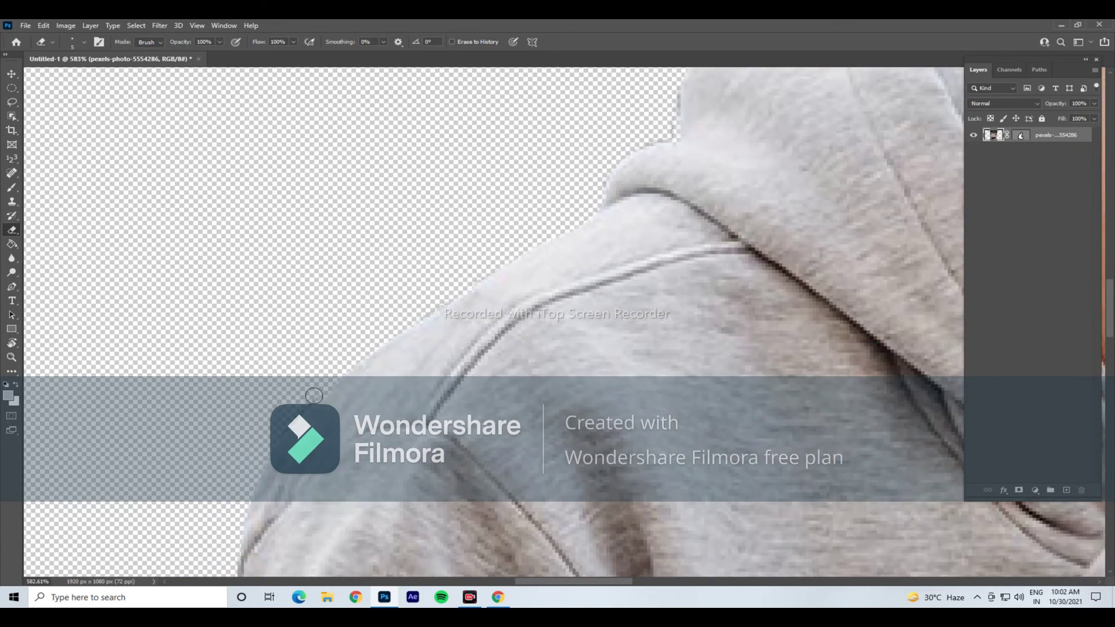
{"action": "scroll", "coordinate": [351, 354], "scroll_direction": "down", "scroll_amount": 1}
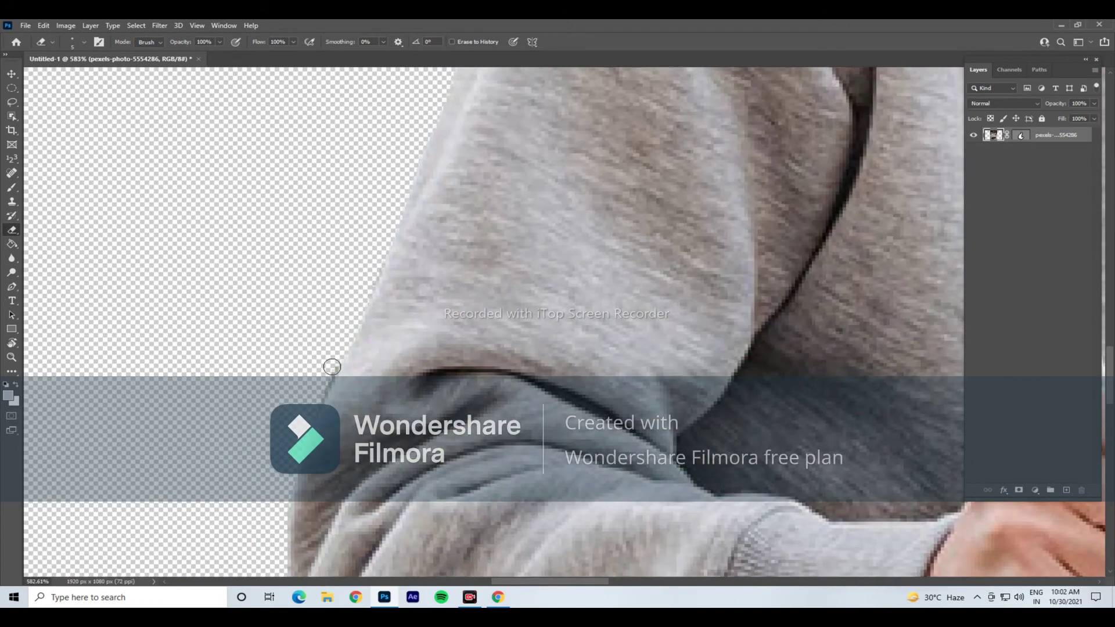
{"action": "scroll", "coordinate": [331, 372], "scroll_direction": "down", "scroll_amount": 1}
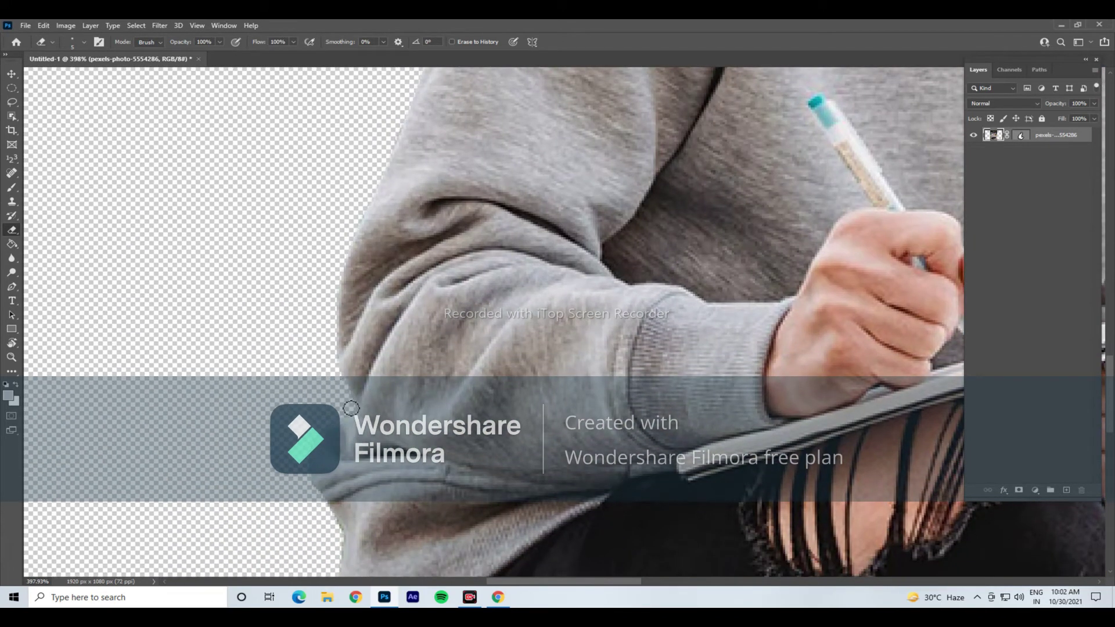
{"action": "scroll", "coordinate": [340, 526], "scroll_direction": "down", "scroll_amount": 2}
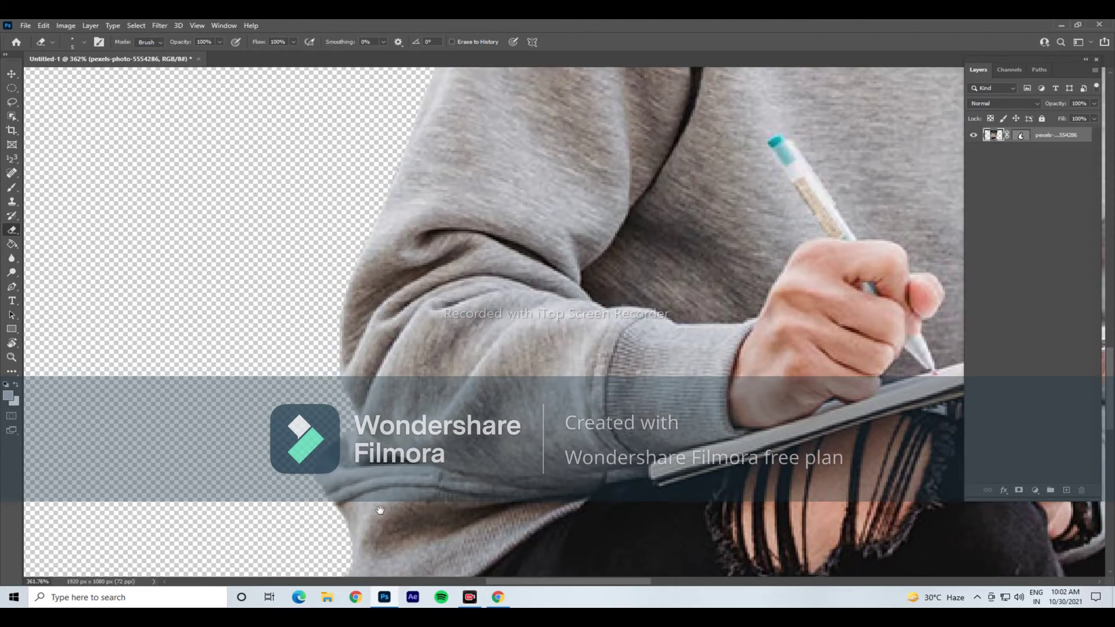
{"action": "scroll", "coordinate": [360, 465], "scroll_direction": "down", "scroll_amount": 2}
{"action": "scroll", "coordinate": [358, 476], "scroll_direction": "down", "scroll_amount": 4}
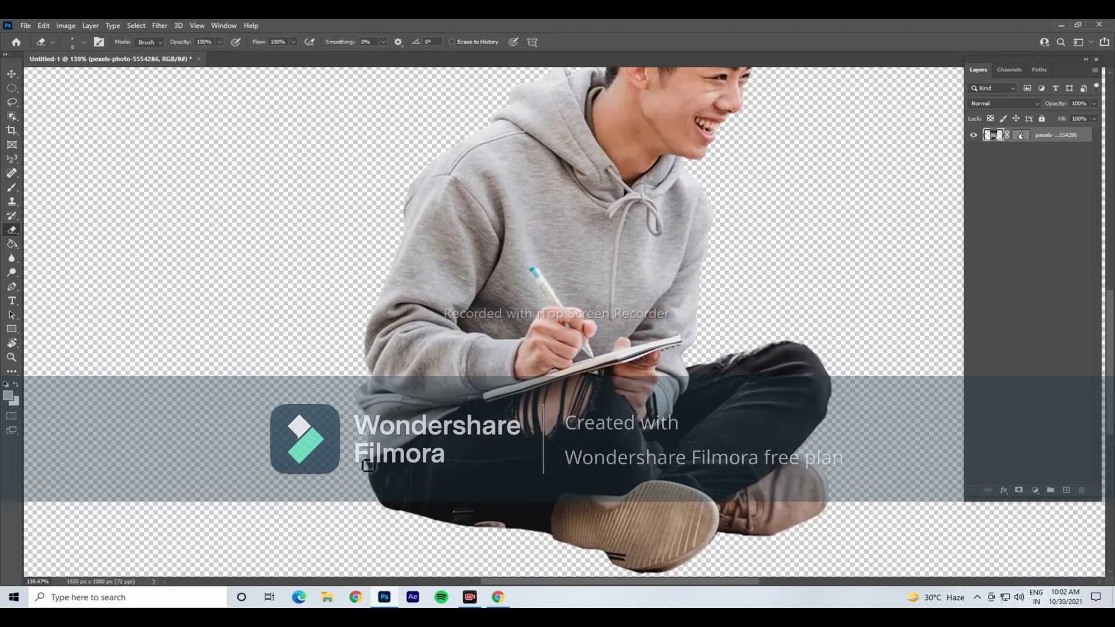
{"action": "scroll", "coordinate": [430, 482], "scroll_direction": "down", "scroll_amount": 1}
Switch to the Move tool and bring up the web browser's taskbar menu
{"action": "key", "text": "z"}
{"action": "scroll", "coordinate": [412, 478], "scroll_direction": "down", "scroll_amount": 2}
{"action": "key", "text": "v"}
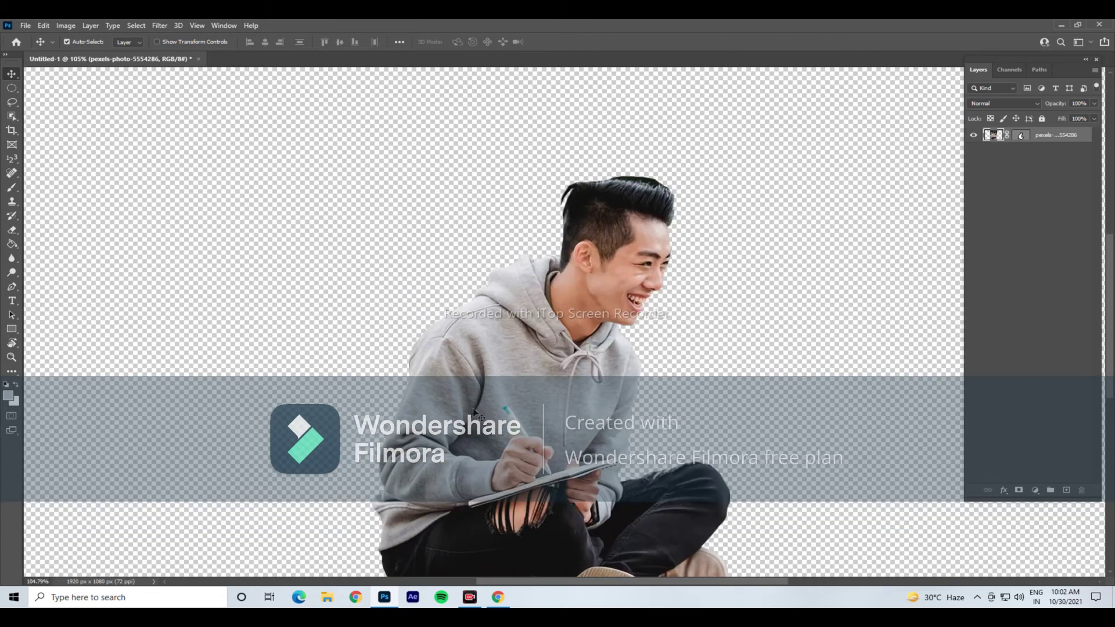
{"action": "scroll", "coordinate": [453, 378], "scroll_direction": "up", "scroll_amount": 2}
{"action": "scroll", "coordinate": [482, 296], "scroll_direction": "down", "scroll_amount": 1}
{"action": "right_click", "coordinate": [356, 597]}
In a new browser window, search for 'school background 4k pic'
{"action": "left_click", "coordinate": [325, 508]}
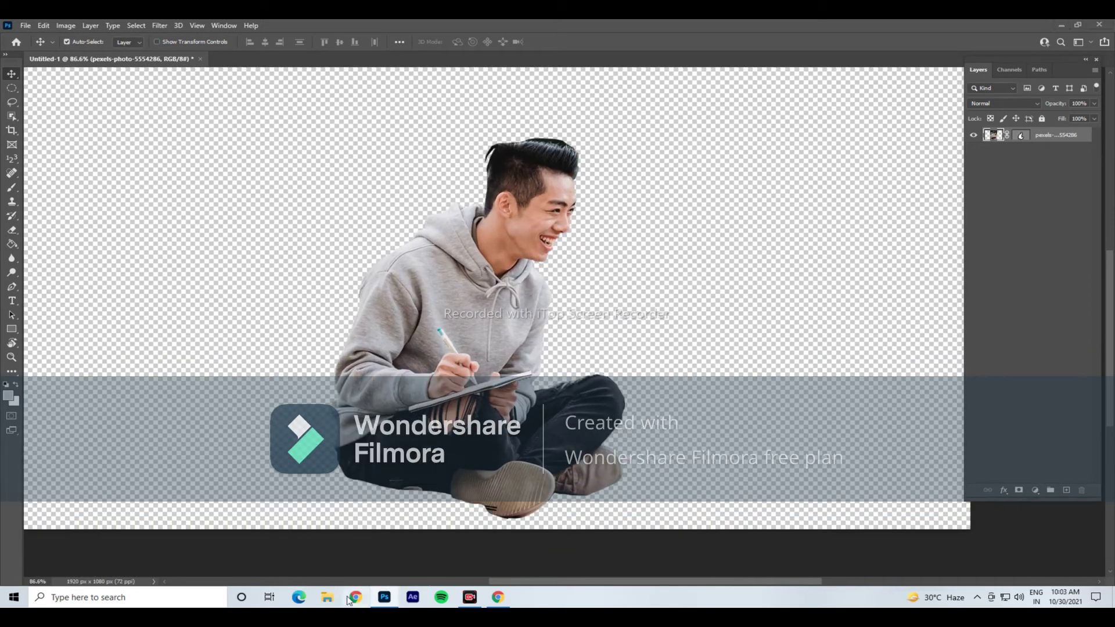
{"action": "type", "text": "sc"}
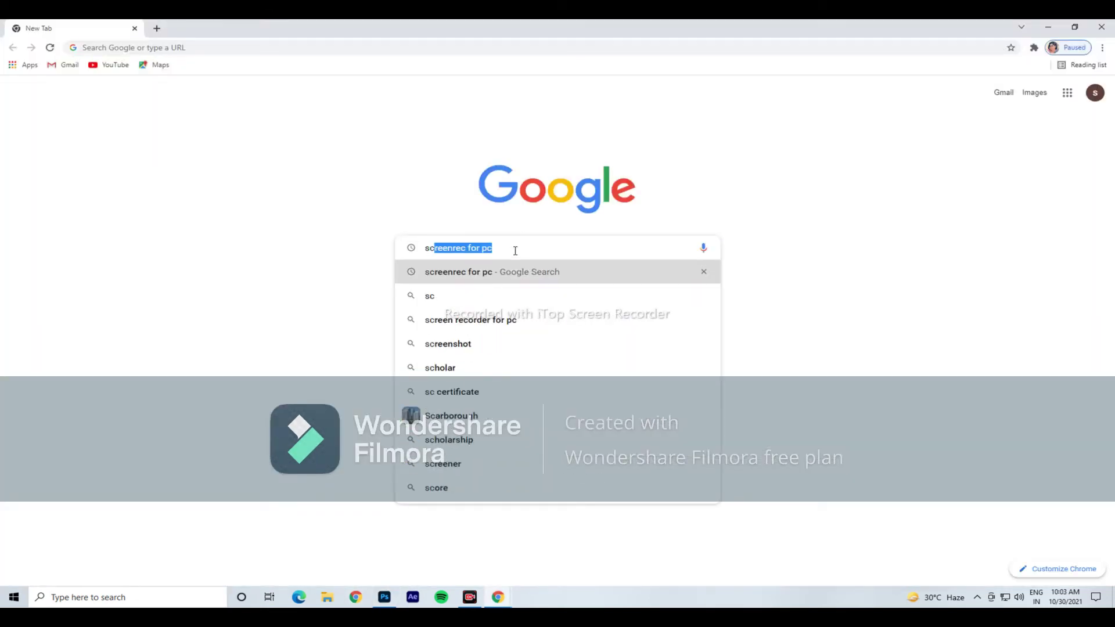
{"action": "type", "text": "hoil background 4k pic"}
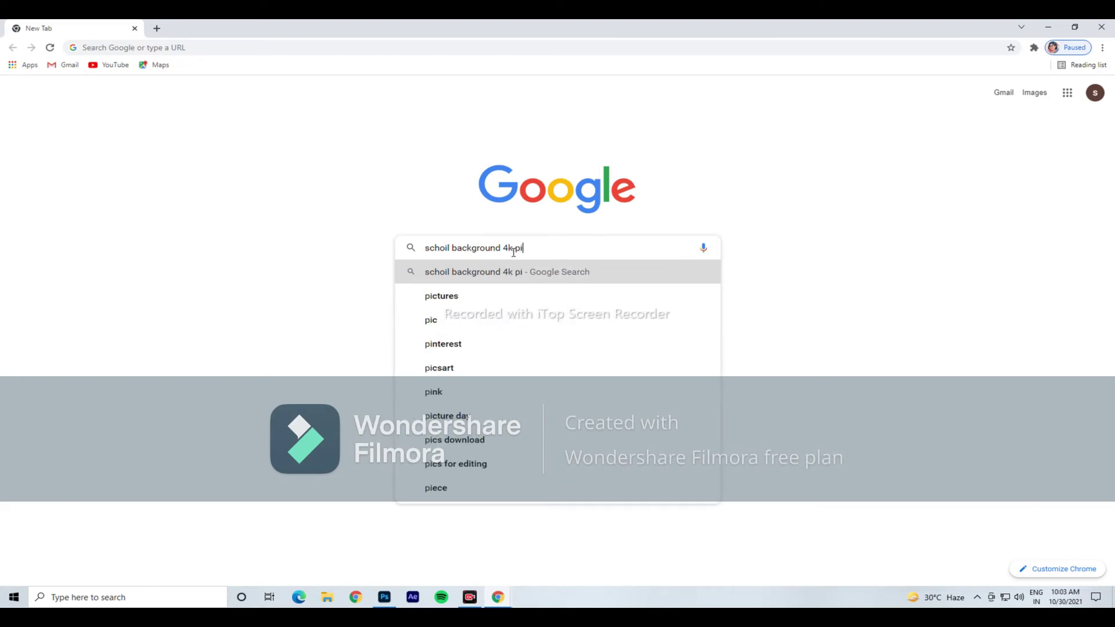
{"action": "key", "text": "Return"}
Show image results and refine the query by adding 'grund'
{"action": "left_click", "coordinate": [157, 135]}
{"action": "scroll", "coordinate": [621, 338], "scroll_direction": "down", "scroll_amount": 10}
{"action": "scroll", "coordinate": [621, 339], "scroll_direction": "down", "scroll_amount": 5}
{"action": "scroll", "coordinate": [621, 338], "scroll_direction": "down", "scroll_amount": 5}
{"action": "scroll", "coordinate": [621, 338], "scroll_direction": "down", "scroll_amount": 5}
{"action": "left_click", "coordinate": [185, 91]}
{"action": "type", "text": "grund"}
{"action": "key", "text": "Return"}
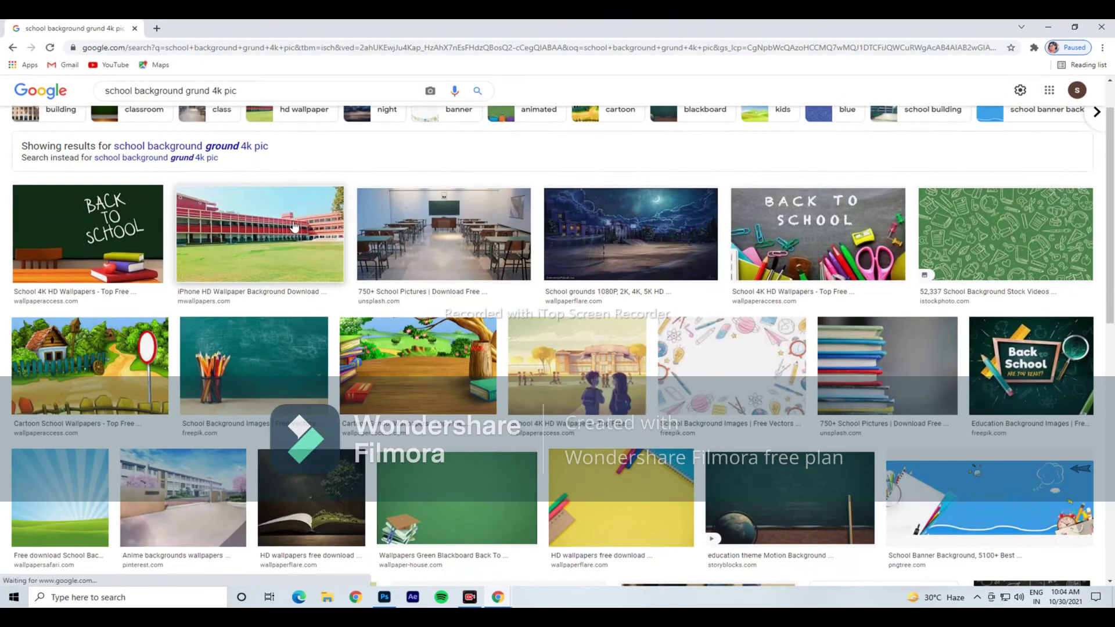
Save the red school building photo to Downloads and return to Photoshop
{"action": "left_click", "coordinate": [258, 232]}
{"action": "scroll", "coordinate": [820, 275], "scroll_direction": "down", "scroll_amount": 3}
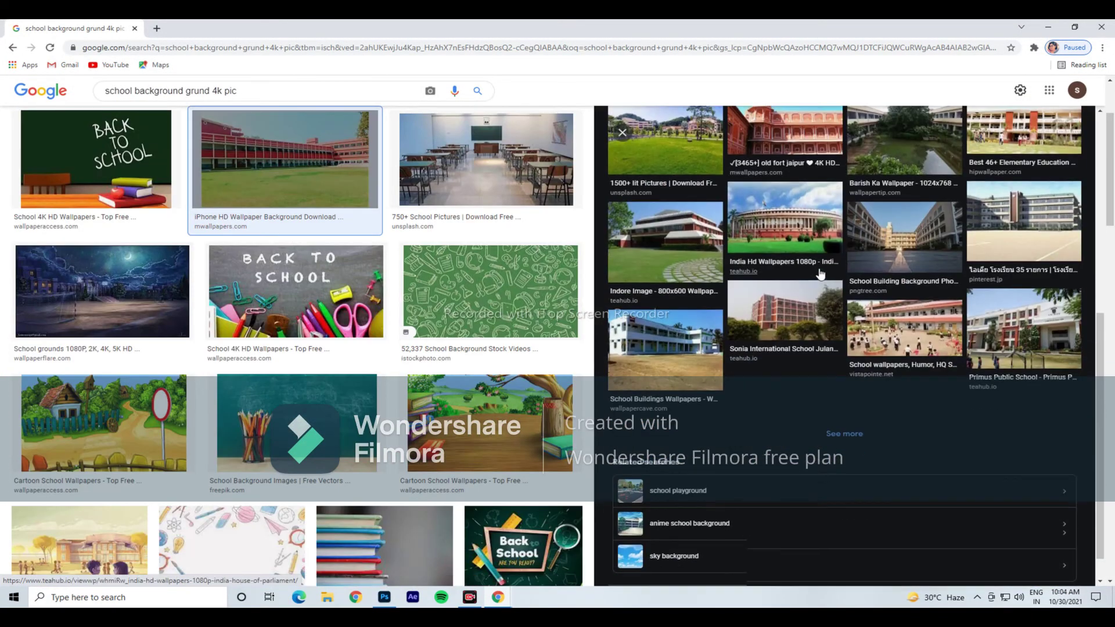
{"action": "scroll", "coordinate": [833, 265], "scroll_direction": "up", "scroll_amount": 5}
{"action": "scroll", "coordinate": [543, 288], "scroll_direction": "down", "scroll_amount": 2}
{"action": "scroll", "coordinate": [543, 287], "scroll_direction": "down", "scroll_amount": 5}
{"action": "scroll", "coordinate": [543, 288], "scroll_direction": "down", "scroll_amount": 5}
{"action": "scroll", "coordinate": [543, 288], "scroll_direction": "down", "scroll_amount": 5}
{"action": "scroll", "coordinate": [543, 288], "scroll_direction": "down", "scroll_amount": 5}
{"action": "scroll", "coordinate": [543, 288], "scroll_direction": "down", "scroll_amount": 3}
{"action": "right_click", "coordinate": [817, 157]}
{"action": "left_click", "coordinate": [863, 272]}
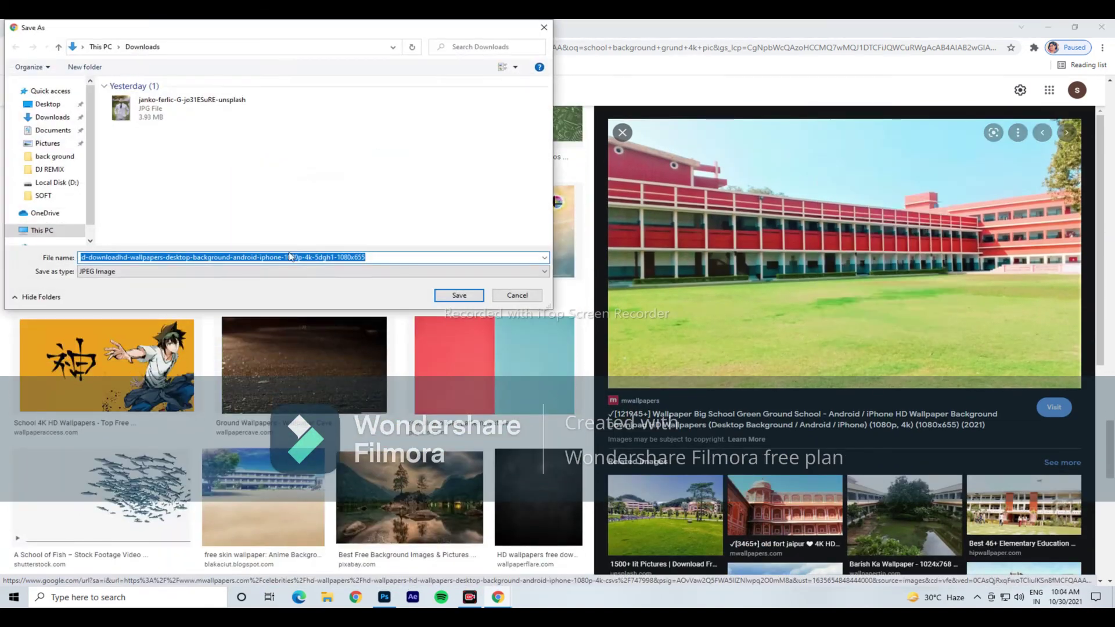
{"action": "left_click", "coordinate": [455, 296]}
{"action": "left_click", "coordinate": [384, 597]}
Place the school photo, stretch it to fill the canvas and move it below the man
{"action": "mouse_move", "coordinate": [381, 600]}
{"action": "left_mouse_down"}
{"action": "mouse_move", "coordinate": [494, 291]}
{"action": "mouse_move", "coordinate": [406, 268]}
{"action": "mouse_move", "coordinate": [292, 210]}
{"action": "left_mouse_up"}
{"action": "scroll", "coordinate": [444, 298], "scroll_direction": "down", "scroll_amount": 3}
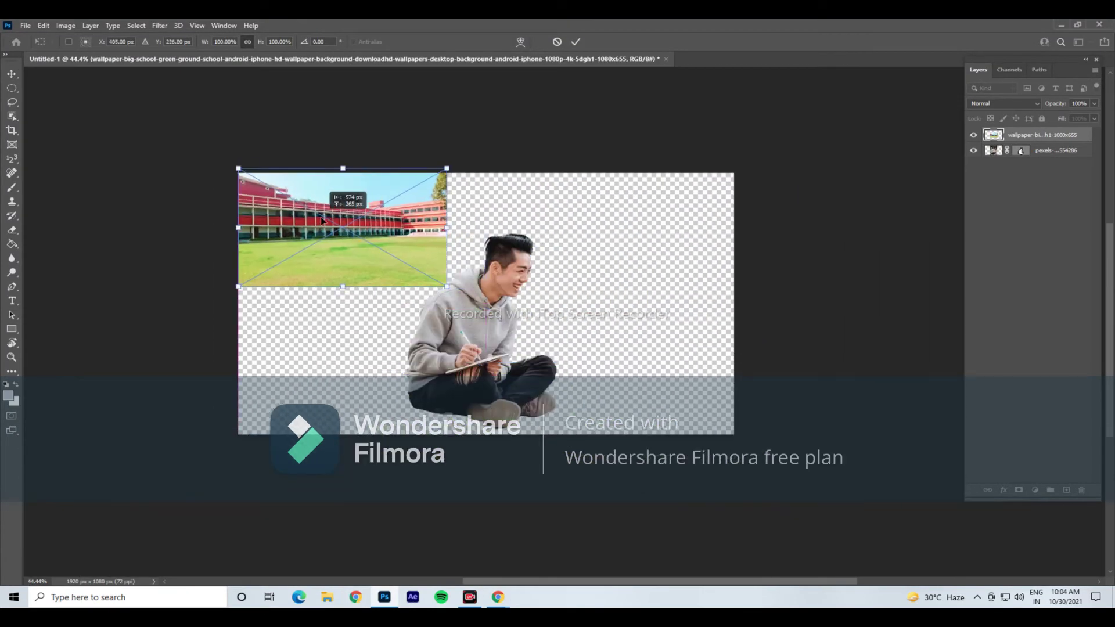
{"action": "left_click_drag", "start_coordinate": [448, 291], "coordinate": [734, 436]}
{"action": "key", "text": "Return"}
{"action": "left_click_drag", "start_coordinate": [1042, 135], "coordinate": [1067, 176]}
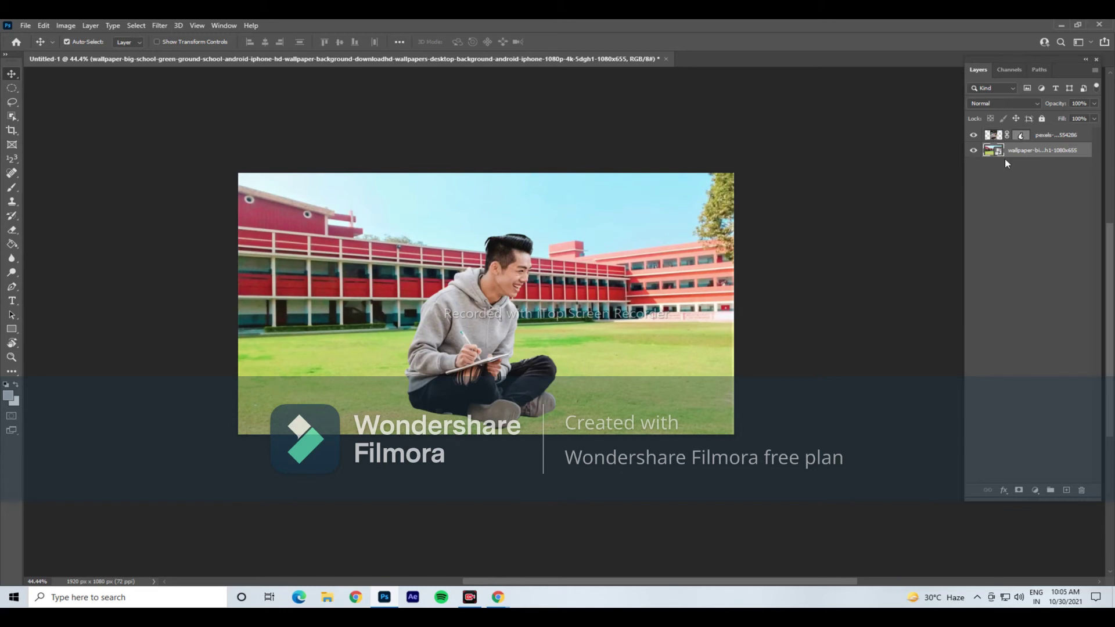
Free Transform the seated man, resizing him and shifting him to the lower left
{"action": "left_click", "coordinate": [1042, 135]}
{"action": "key", "text": "ctrl+t"}
{"action": "left_click_drag", "start_coordinate": [398, 172], "coordinate": [432, 241]}
{"action": "left_click_drag", "start_coordinate": [382, 296], "coordinate": [252, 302]}
{"action": "mouse_move", "coordinate": [366, 348]}
{"action": "left_mouse_down"}
{"action": "mouse_move", "coordinate": [401, 348]}
{"action": "mouse_move", "coordinate": [394, 335]}
{"action": "left_mouse_up"}
{"action": "key", "text": "Return"}
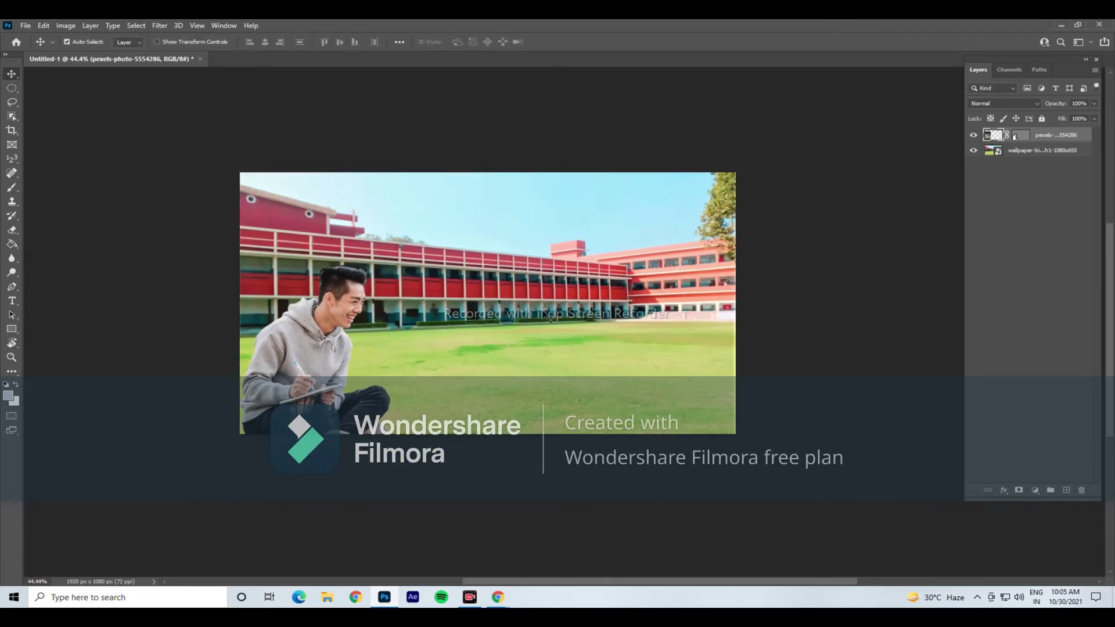
Start a horizontal text box, then delete the placeholder text layer
{"action": "left_click", "coordinate": [12, 301]}
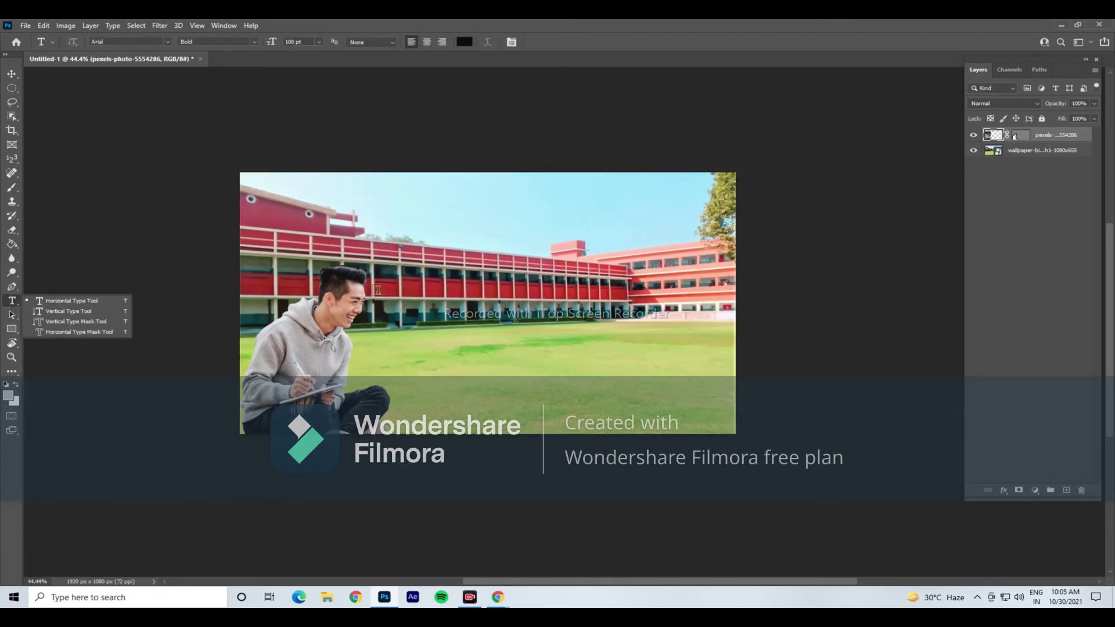
{"action": "left_click", "coordinate": [58, 297]}
{"action": "left_click", "coordinate": [459, 273]}
{"action": "right_click", "coordinate": [1017, 135]}
{"action": "left_click", "coordinate": [871, 149]}
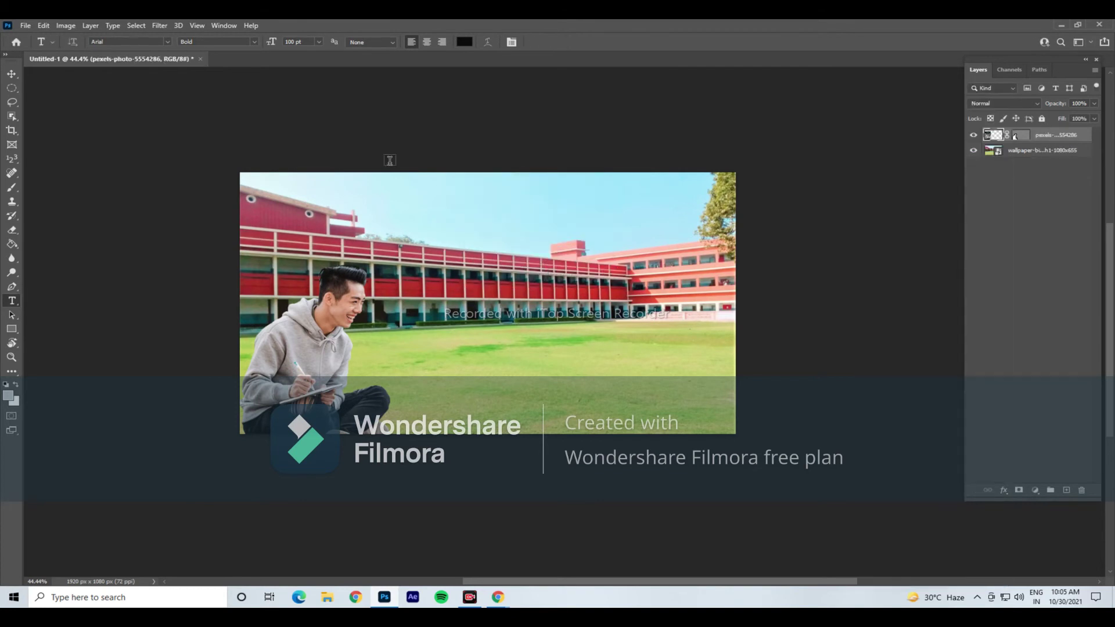
{"action": "left_click", "coordinate": [90, 26]}
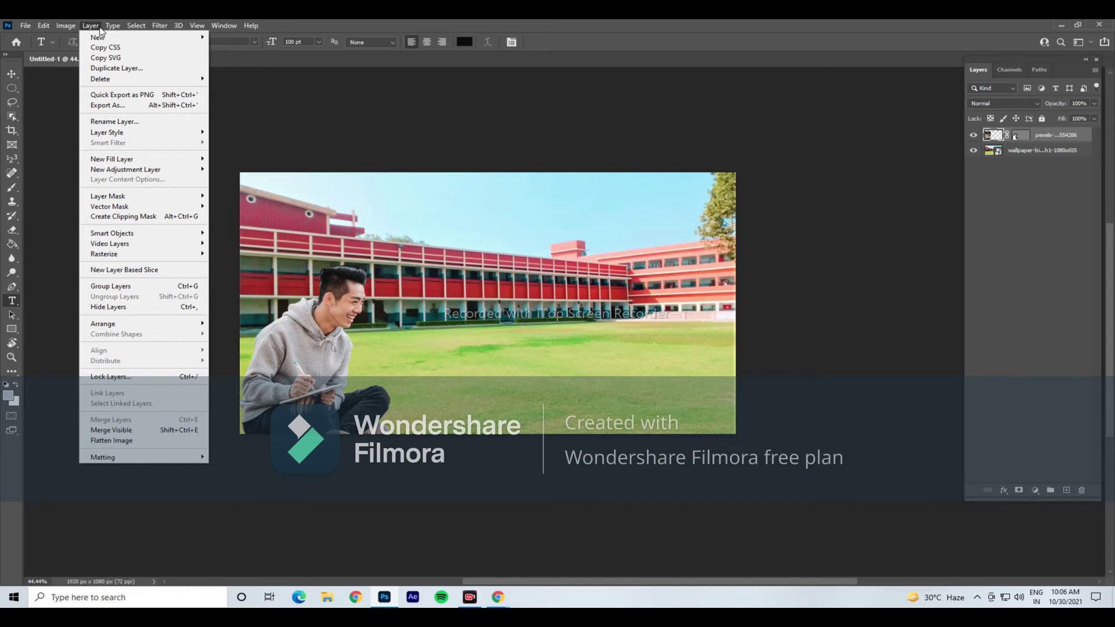
{"action": "key", "text": "Escape"}
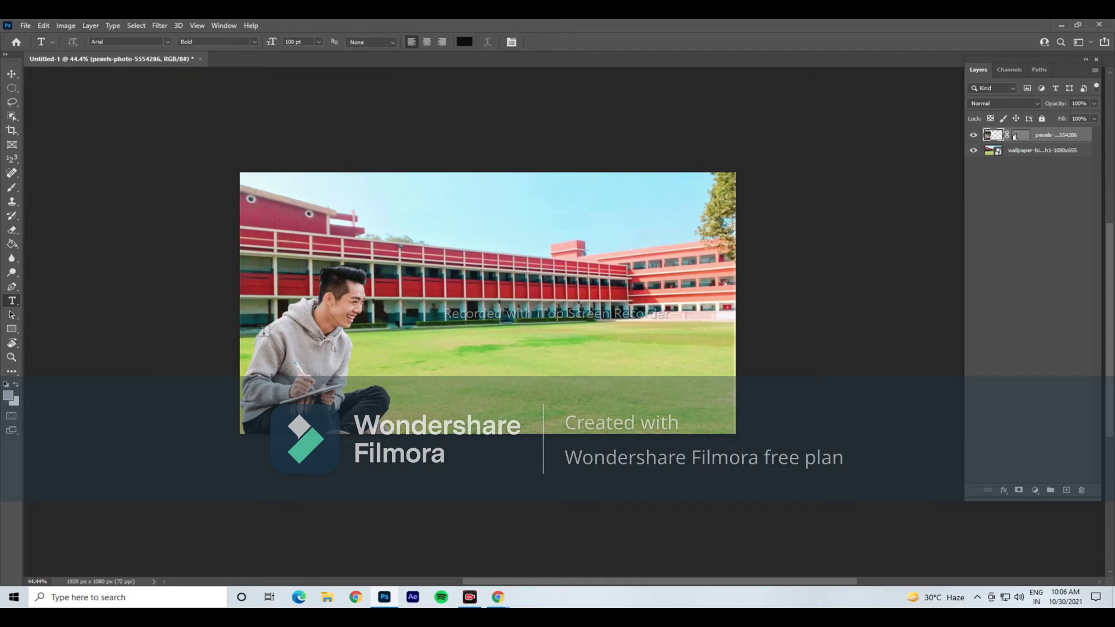
Type 'VECTOR MASK' over the building, colour it blue and commit it
{"action": "left_click", "coordinate": [490, 280]}
{"action": "type", "text": "VECT"}
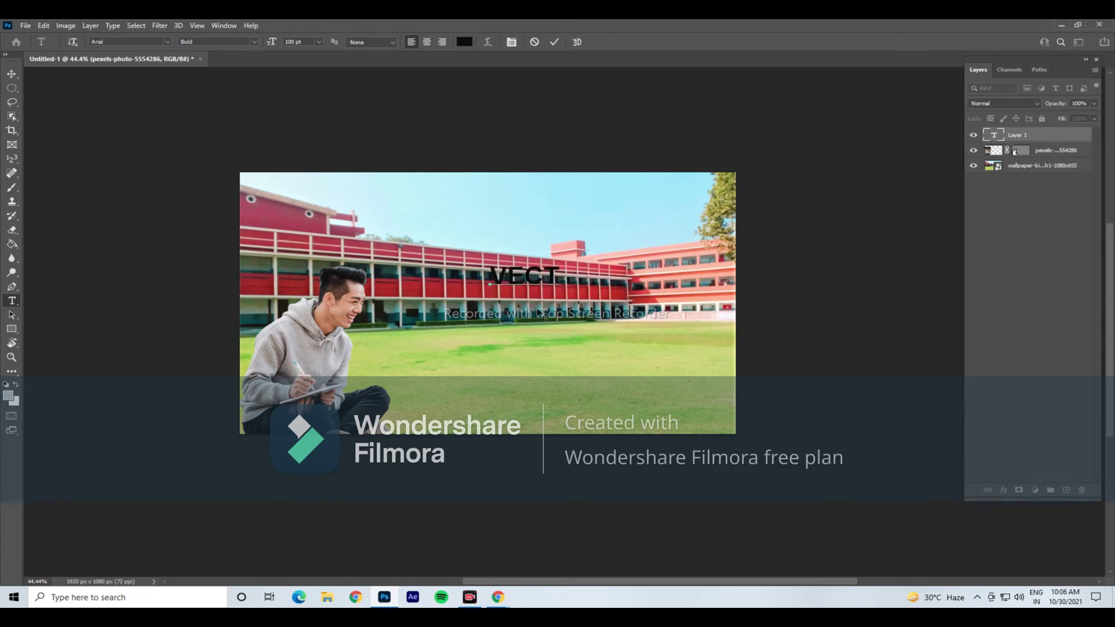
{"action": "type", "text": "OR"}
{"action": "type", "text": " MAS"}
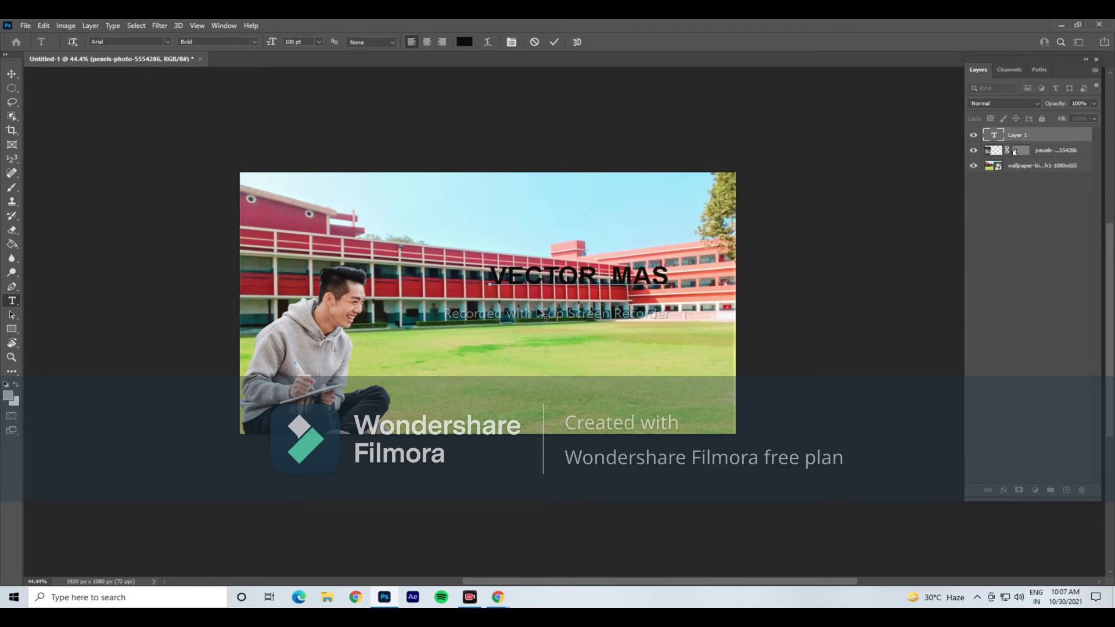
{"action": "type", "text": "K"}
{"action": "key", "text": "ctrl+a"}
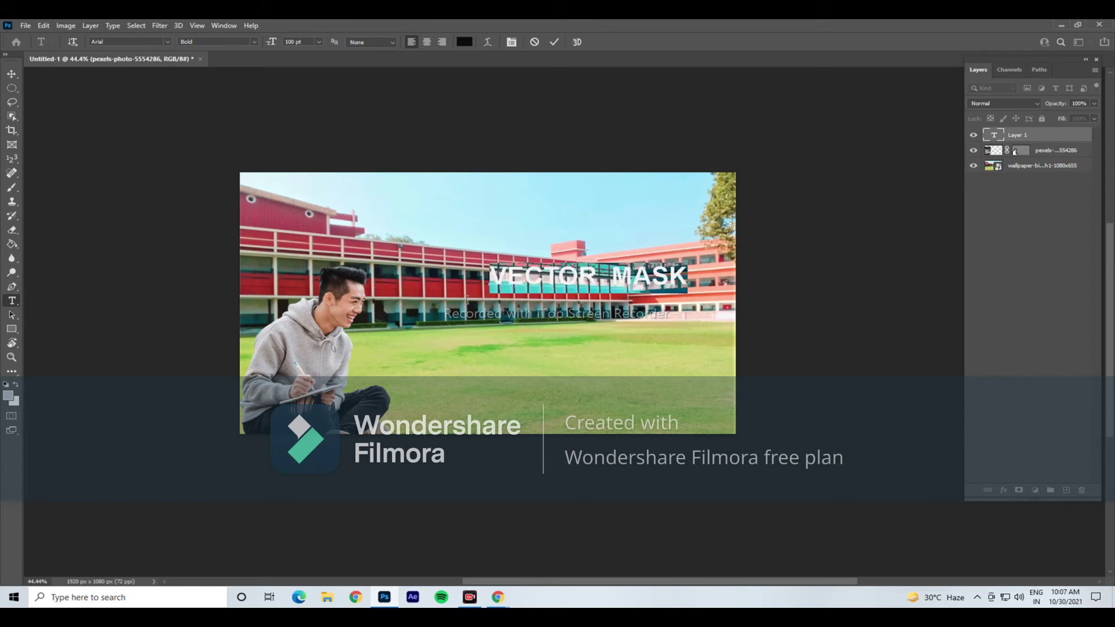
{"action": "left_click", "coordinate": [465, 42]}
{"action": "left_click", "coordinate": [524, 171]}
{"action": "left_click", "coordinate": [669, 148]}
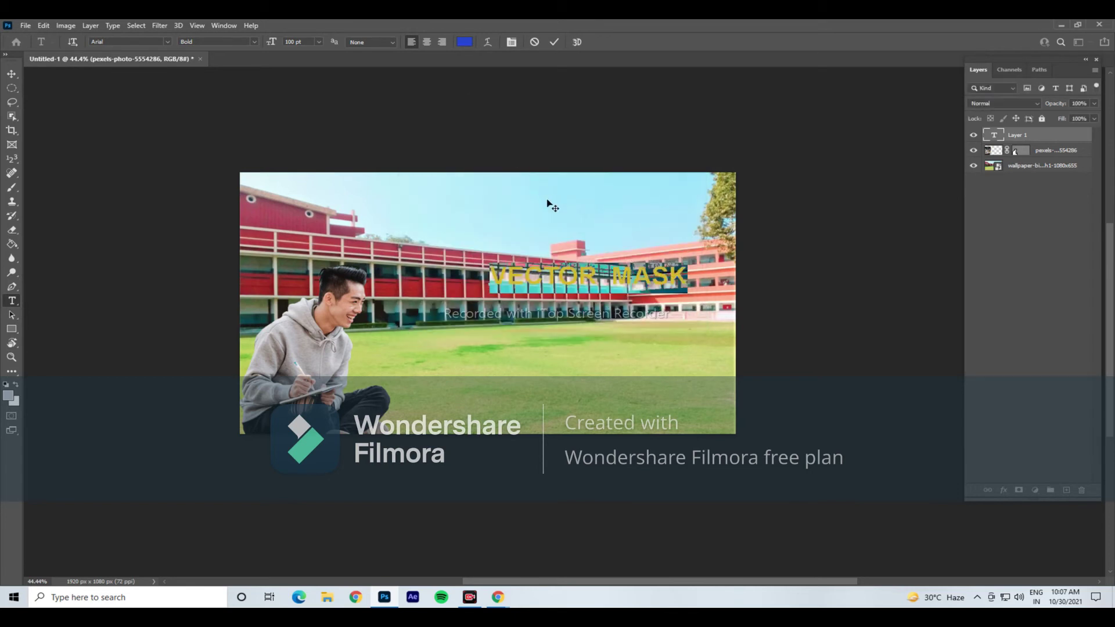
{"action": "left_click", "coordinate": [977, 151]}
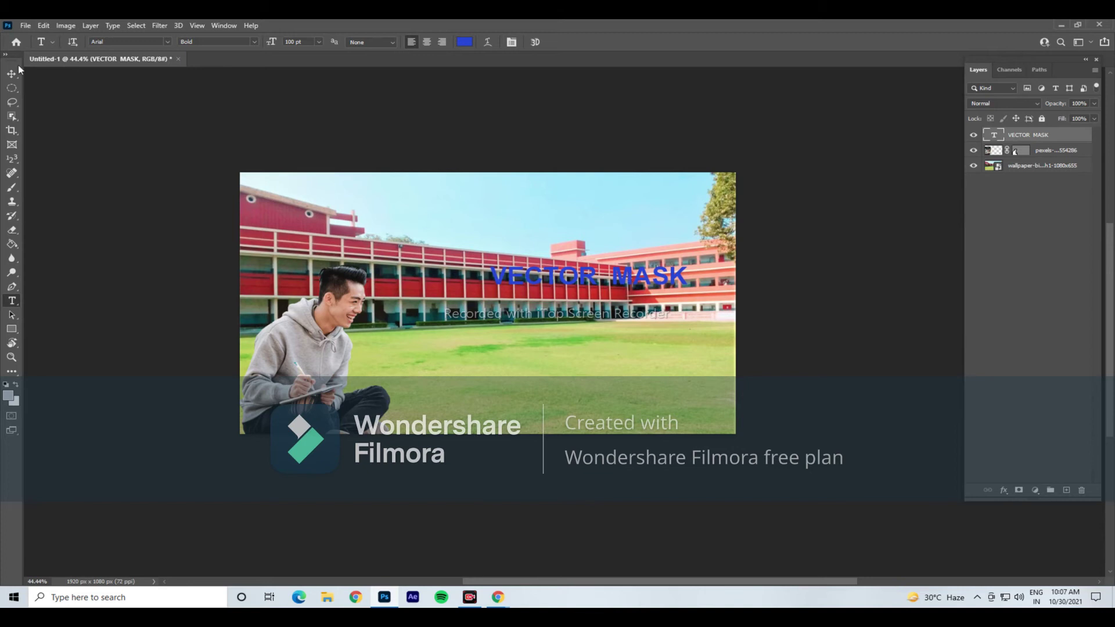
Move the VECTOR MASK title to the top right, then delete its layer
{"action": "left_click", "coordinate": [12, 73]}
{"action": "left_click_drag", "start_coordinate": [586, 275], "coordinate": [598, 196]}
{"action": "right_click", "coordinate": [1022, 135]}
{"action": "right_click", "coordinate": [995, 374]}
{"action": "left_click", "coordinate": [854, 374]}
{"action": "right_click", "coordinate": [1026, 135]}
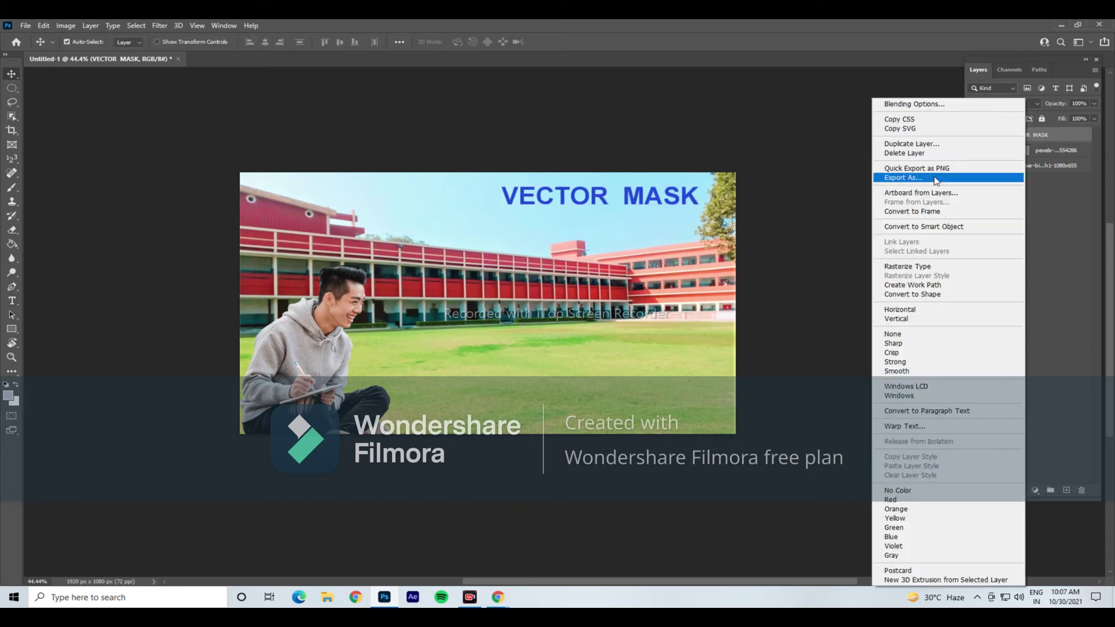
{"action": "left_click", "coordinate": [936, 153]}
{"action": "left_click", "coordinate": [508, 244]}
Retype 'VECTOR MASK' on a new text layer near the top right and select it
{"action": "left_click", "coordinate": [12, 300]}
{"action": "left_click", "coordinate": [511, 216]}
{"action": "type", "text": "VECTOR MASK"}
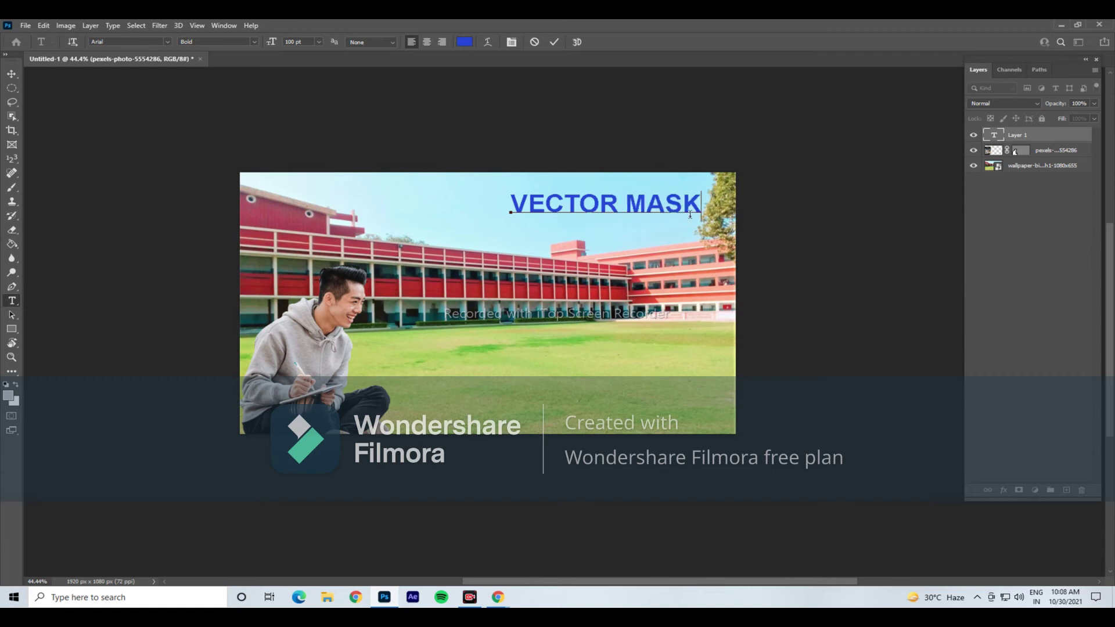
{"action": "key", "text": "ctrl+a"}
{"action": "left_click", "coordinate": [168, 42]}
Scroll through the font family list to find Cambria
{"action": "scroll", "coordinate": [241, 317], "scroll_direction": "down", "scroll_amount": 3}
{"action": "scroll", "coordinate": [229, 288], "scroll_direction": "up", "scroll_amount": 3}
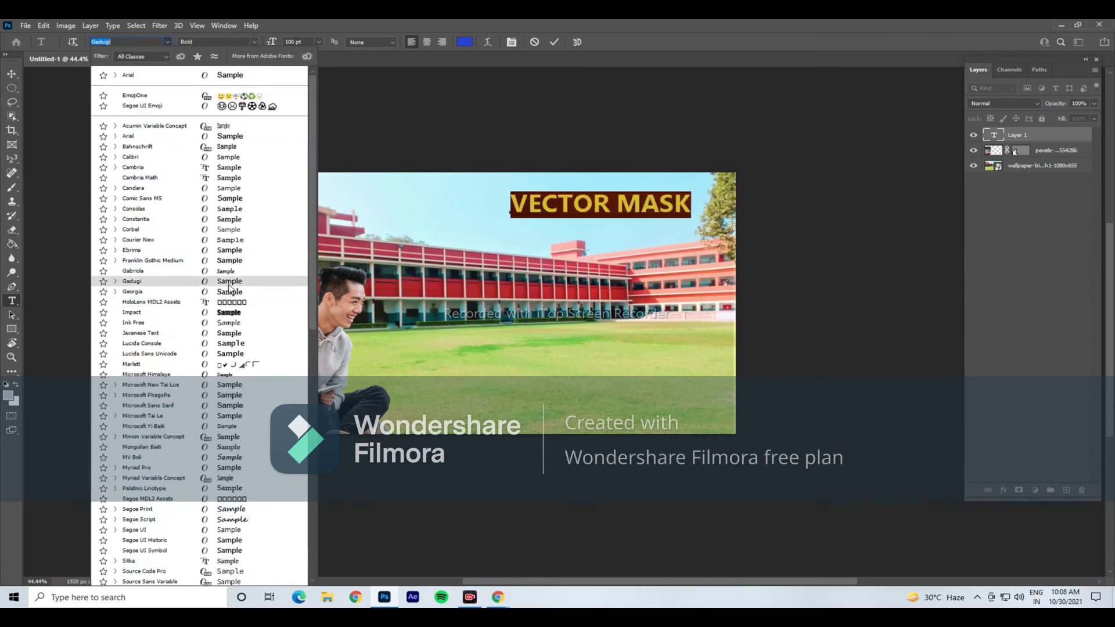
{"action": "scroll", "coordinate": [232, 232], "scroll_direction": "down", "scroll_amount": 5}
{"action": "scroll", "coordinate": [237, 153], "scroll_direction": "down", "scroll_amount": 5}
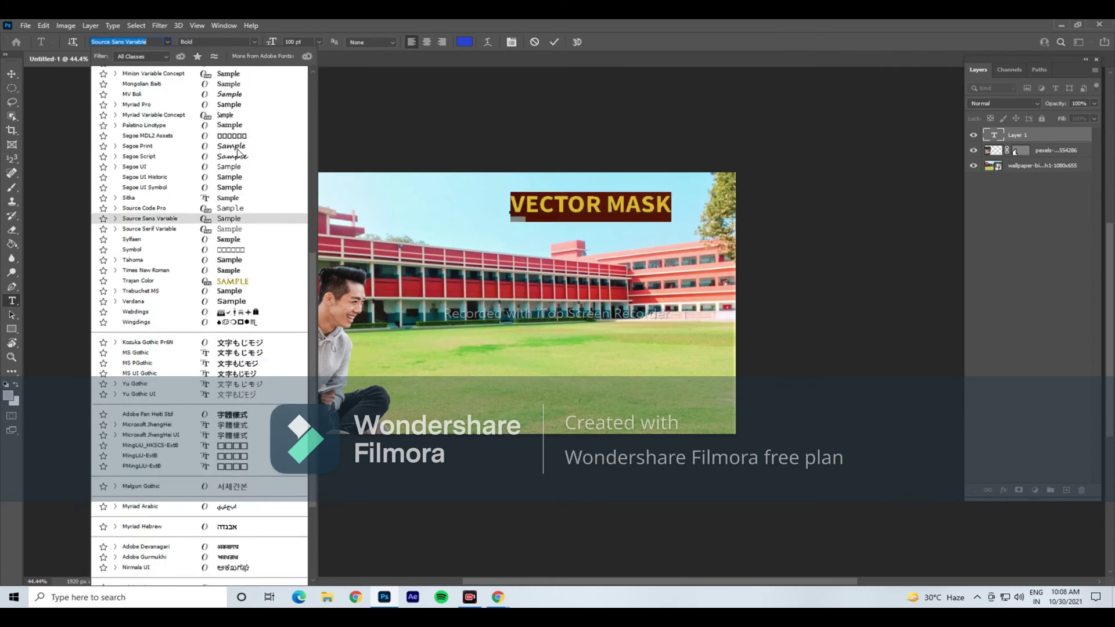
{"action": "scroll", "coordinate": [235, 175], "scroll_direction": "up", "scroll_amount": 5}
{"action": "scroll", "coordinate": [233, 140], "scroll_direction": "up", "scroll_amount": 5}
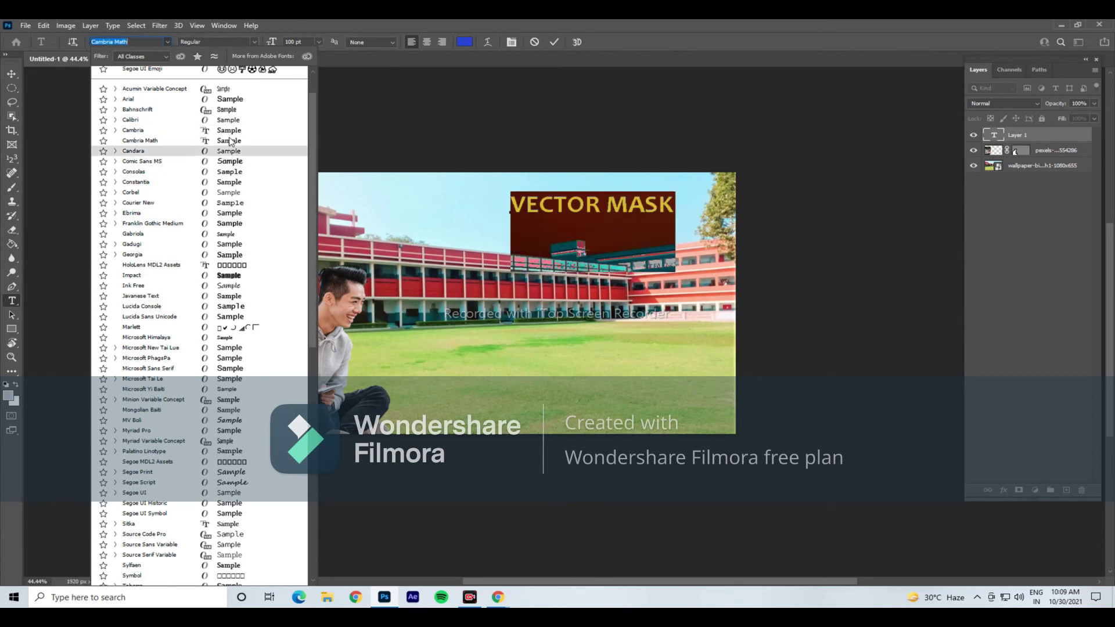
{"action": "scroll", "coordinate": [231, 142], "scroll_direction": "up", "scroll_amount": 2}
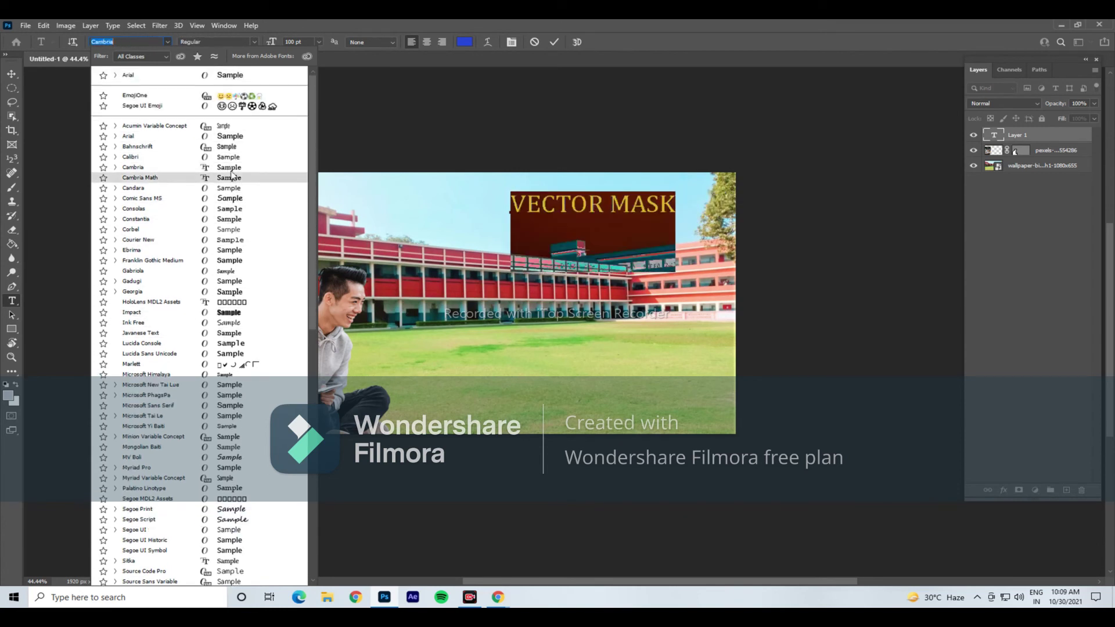
Set the title font to Cambria and warp it with the Arch style (Bend +50)
{"action": "left_click", "coordinate": [456, 139]}
{"action": "left_click", "coordinate": [511, 42]}
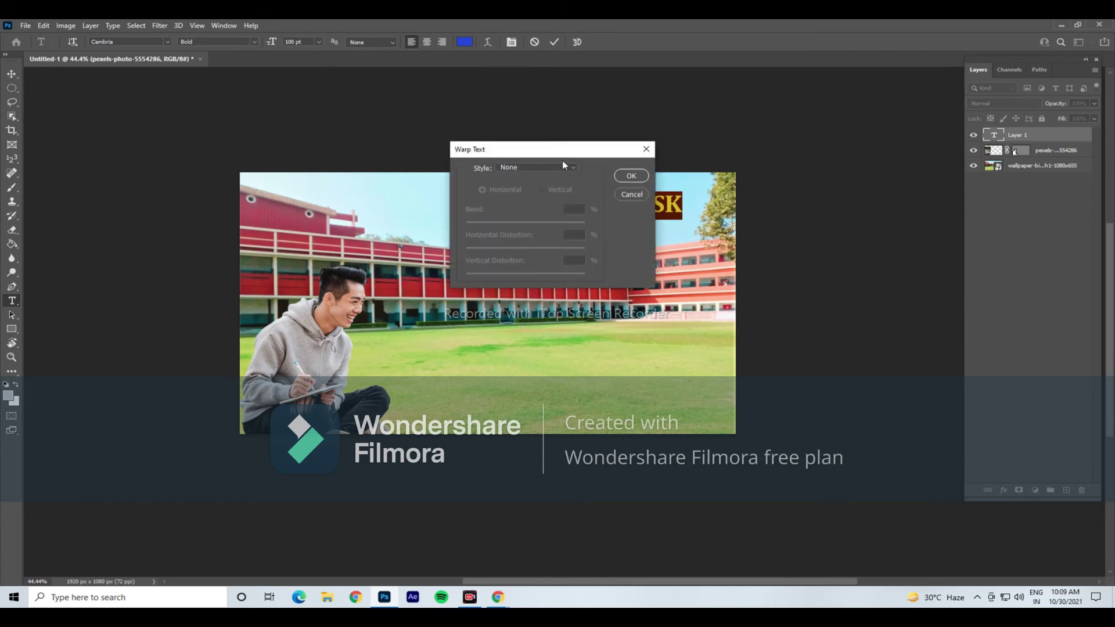
{"action": "left_click", "coordinate": [558, 168]}
{"action": "left_click", "coordinate": [525, 228]}
{"action": "left_click", "coordinate": [631, 175]}
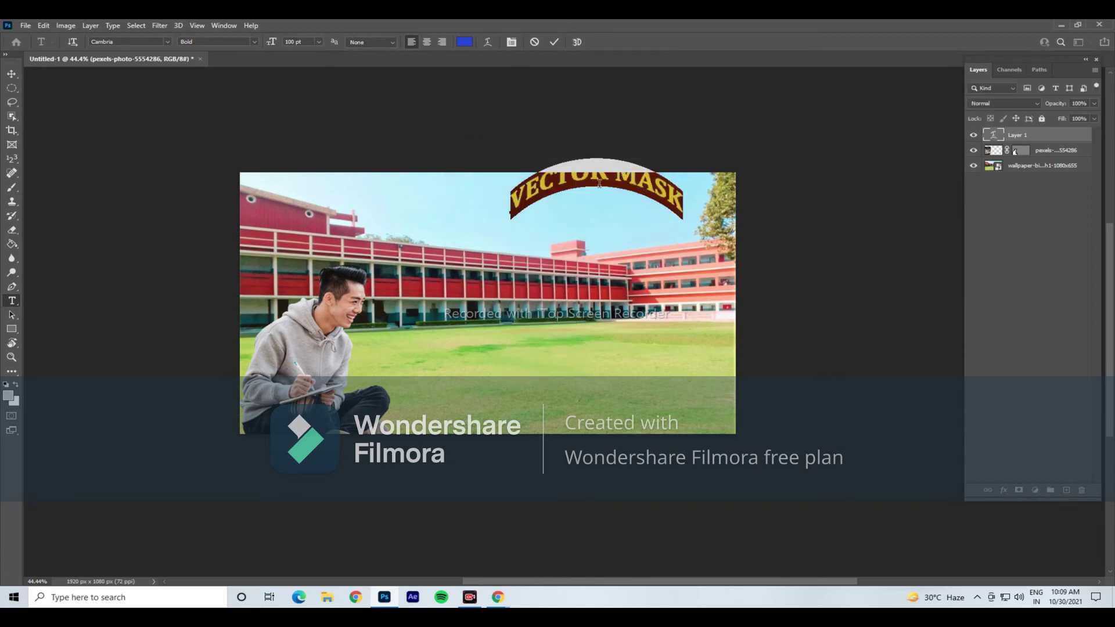
Commit the arched title text and deselect its layer
{"action": "key", "text": "v"}
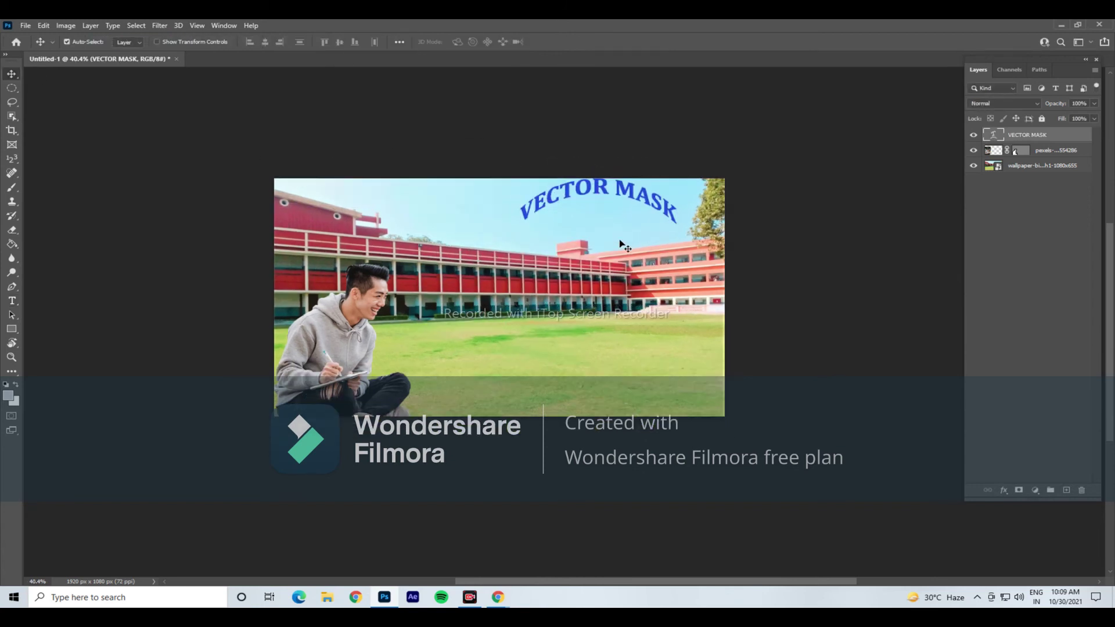
{"action": "left_click", "coordinate": [929, 174]}
{"action": "scroll", "coordinate": [534, 232], "scroll_direction": "down", "scroll_amount": 1}
{"action": "scroll", "coordinate": [488, 175], "scroll_direction": "up", "scroll_amount": 1}
{"action": "scroll", "coordinate": [305, 116], "scroll_direction": "down", "scroll_amount": 1}
{"action": "scroll", "coordinate": [206, 116], "scroll_direction": "up", "scroll_amount": 2}
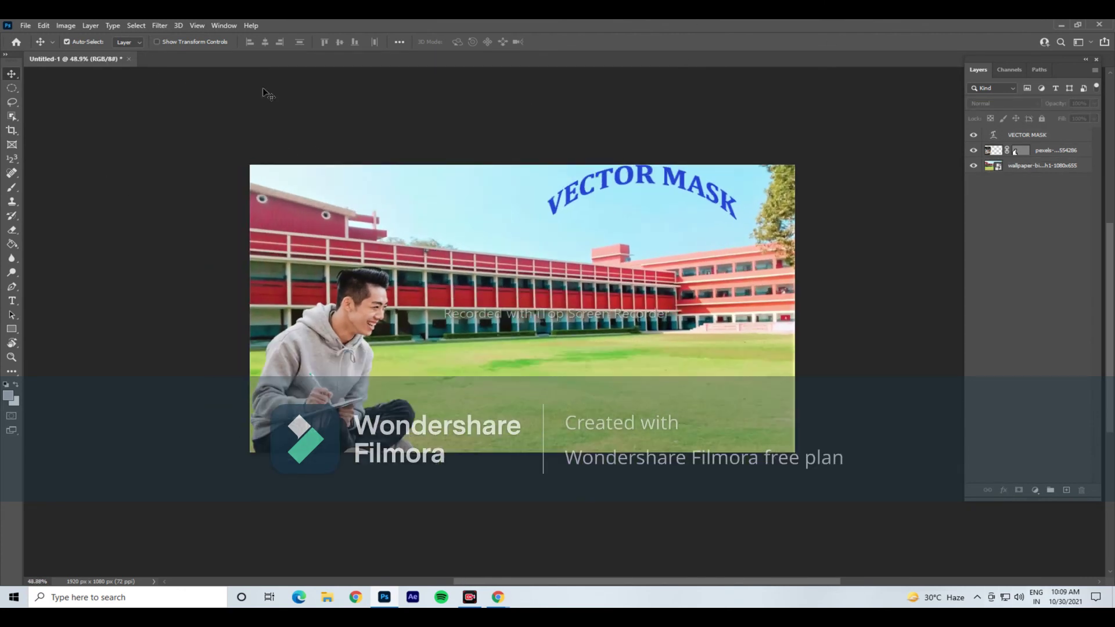